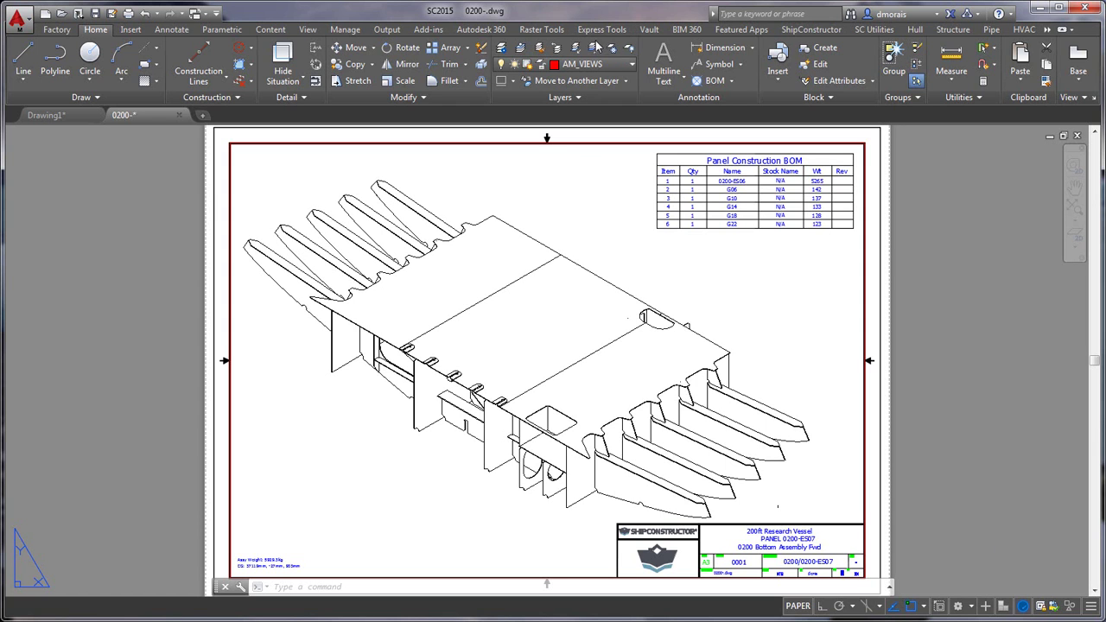
Step: Show the Express Tools ribbon commands over the 0200 bottom assembly layout
{"action": "left_click", "coordinate": [602, 30]}
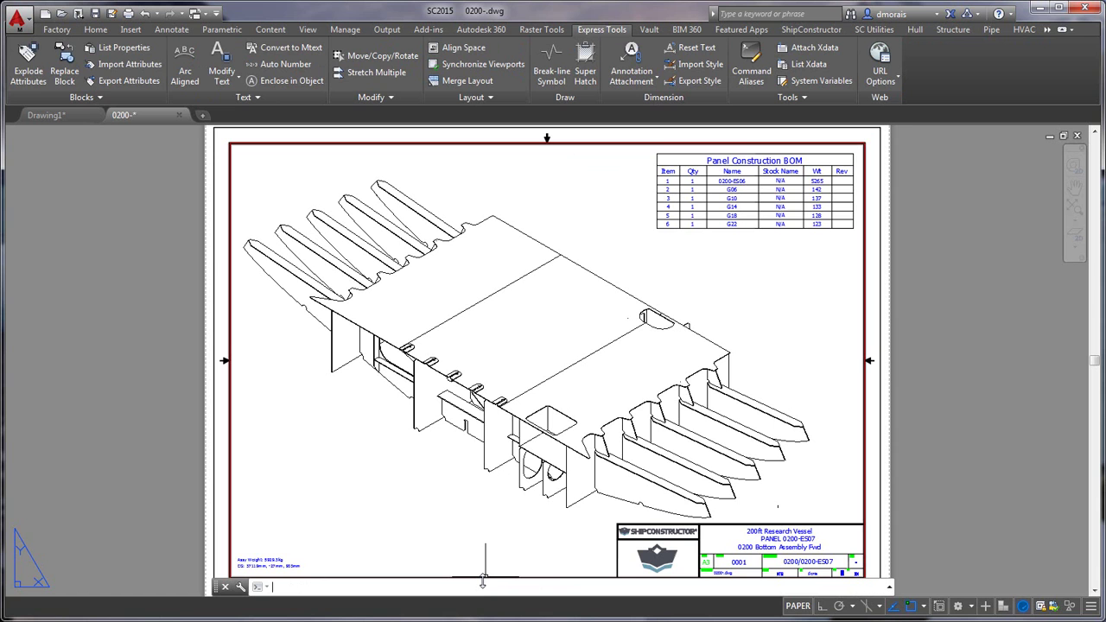
Step: Open the customization editor filtered to the Main Customization File (acadm.cuix)
{"action": "type", "text": "sel"}
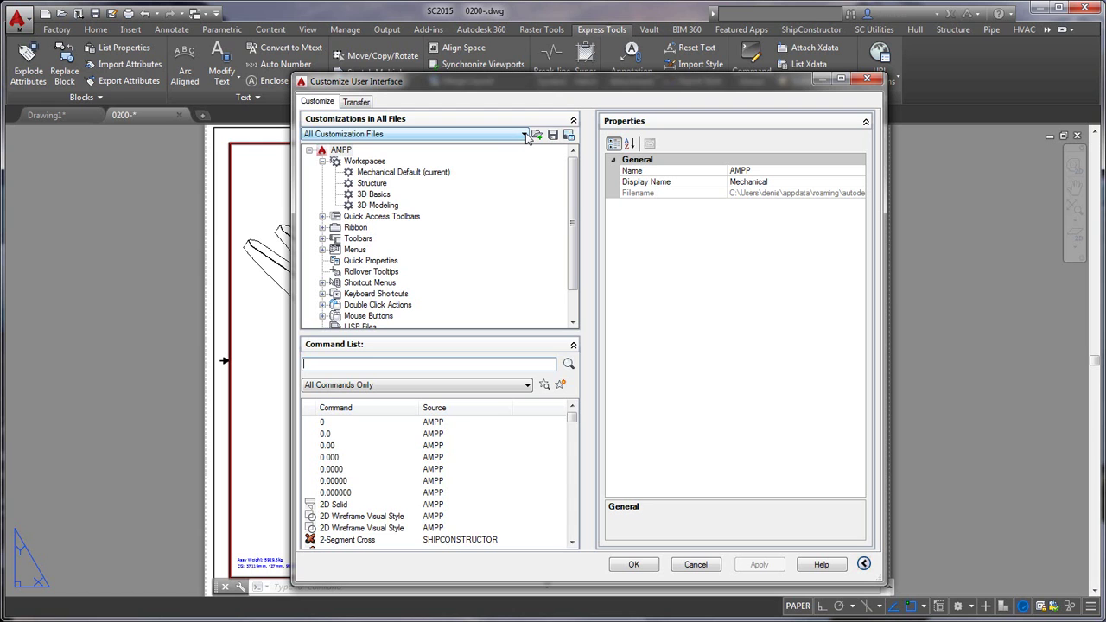
{"action": "left_click", "coordinate": [524, 136]}
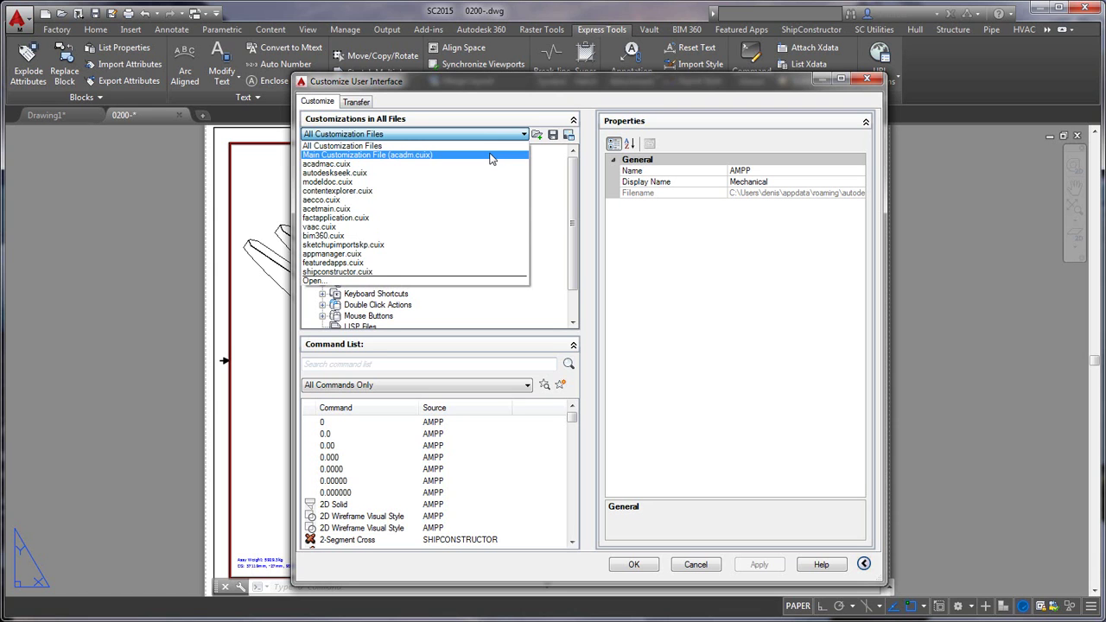
{"action": "left_click", "coordinate": [491, 155]}
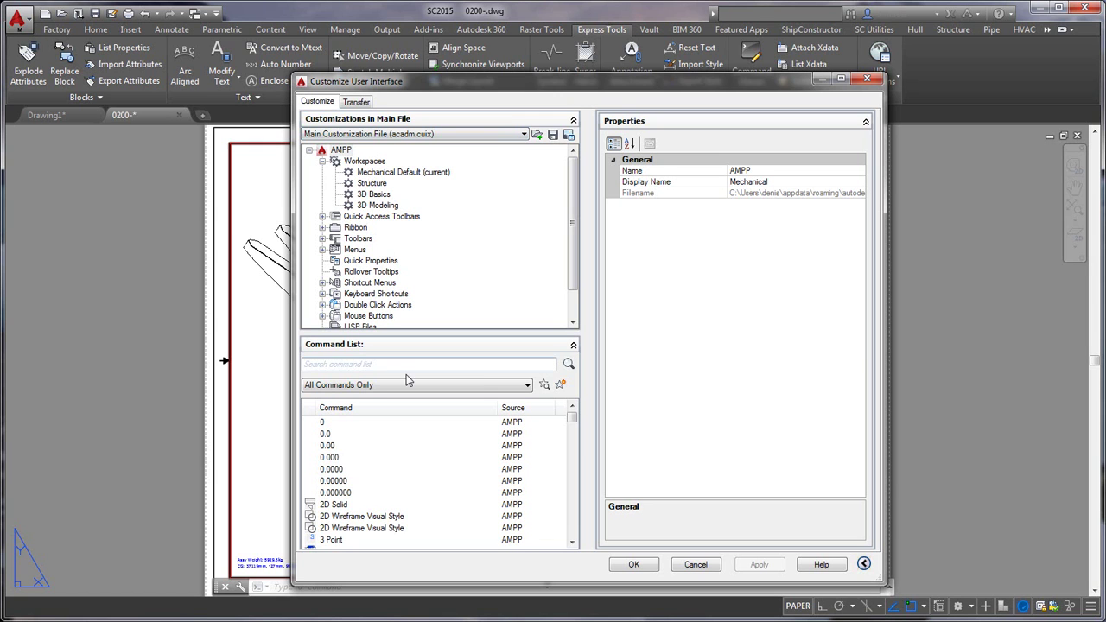
Step: Create command SSIDetailView, display name 'SSI Detail View', and open its macro in the Long String Editor
{"action": "left_click", "coordinate": [562, 386]}
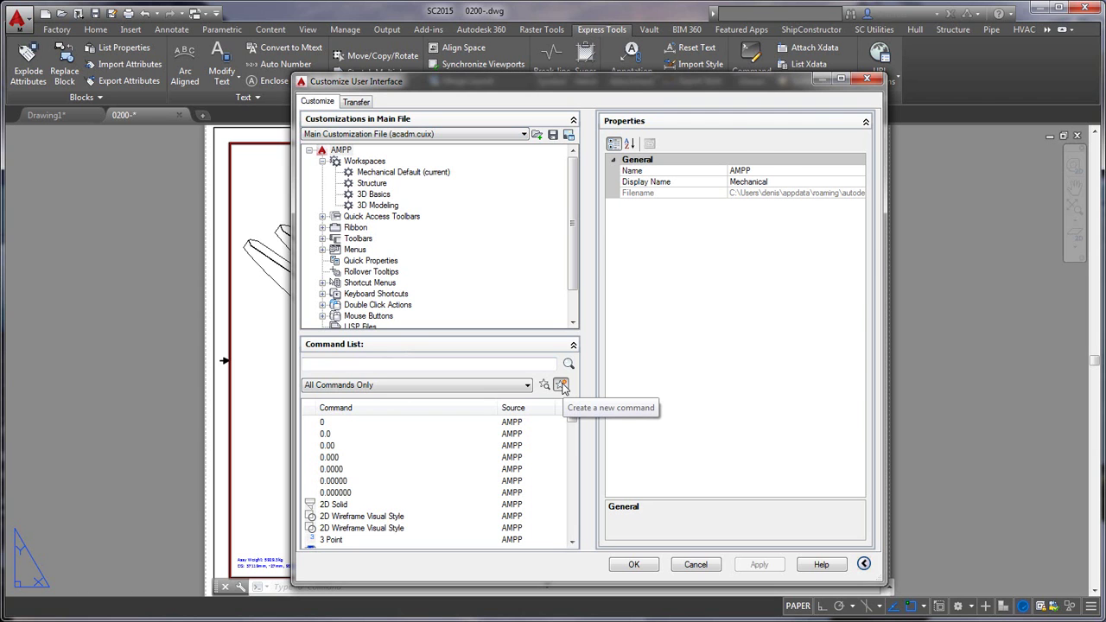
{"action": "left_click", "coordinate": [561, 385]}
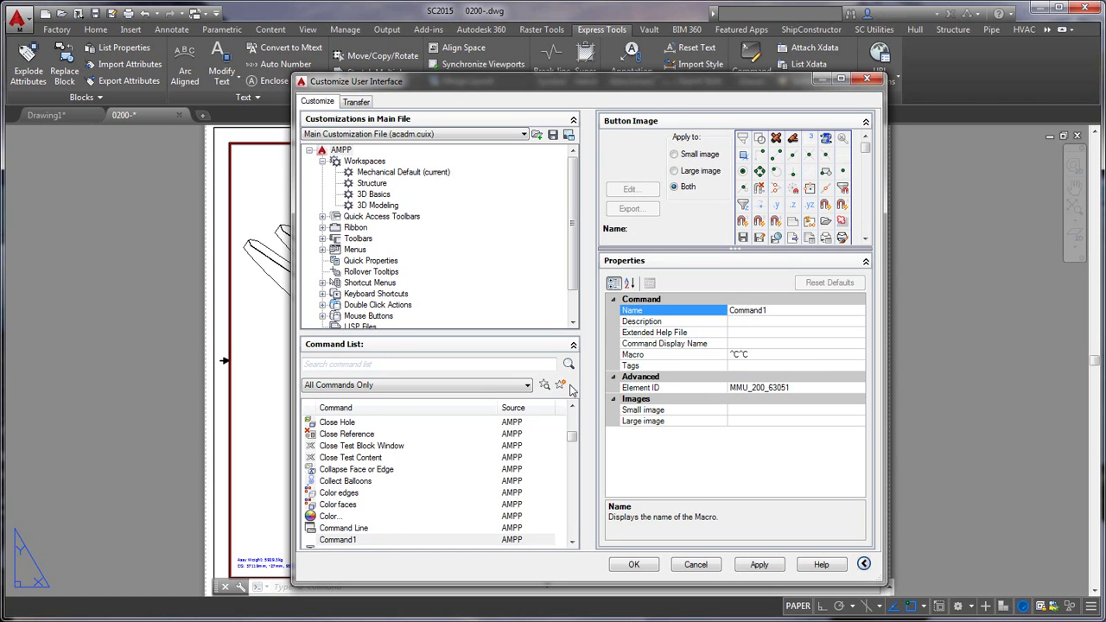
{"action": "left_click", "coordinate": [771, 310]}
{"action": "left_click_drag", "start_coordinate": [770, 310], "coordinate": [716, 313]}
{"action": "type", "text": "SSIDetailView"}
{"action": "left_click", "coordinate": [771, 343]}
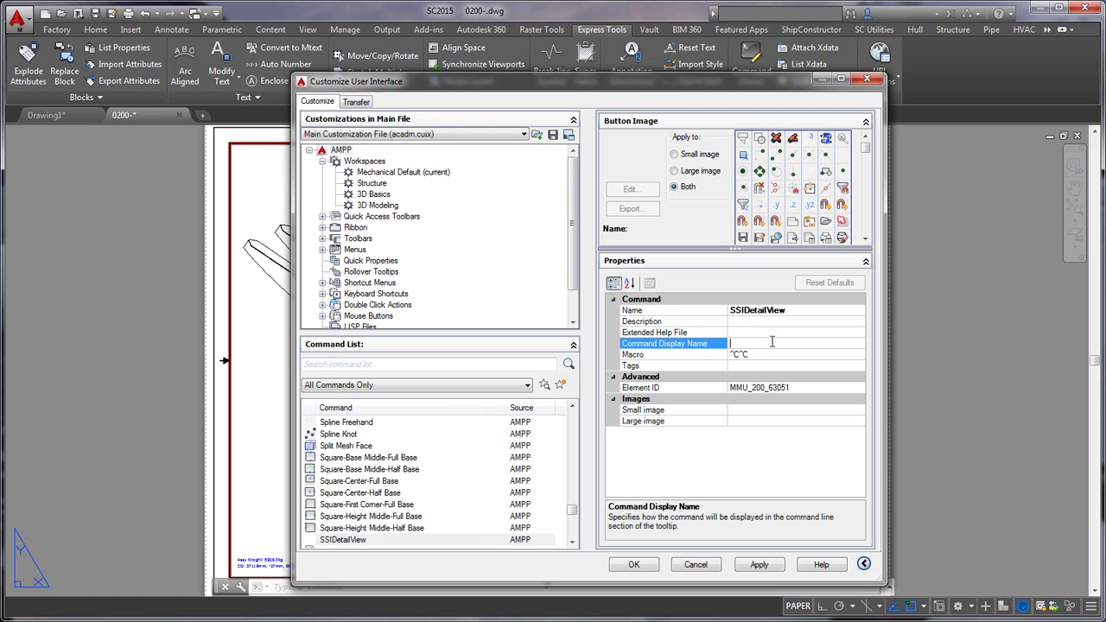
{"action": "type", "text": "SSI Detail View"}
{"action": "left_click", "coordinate": [764, 355]}
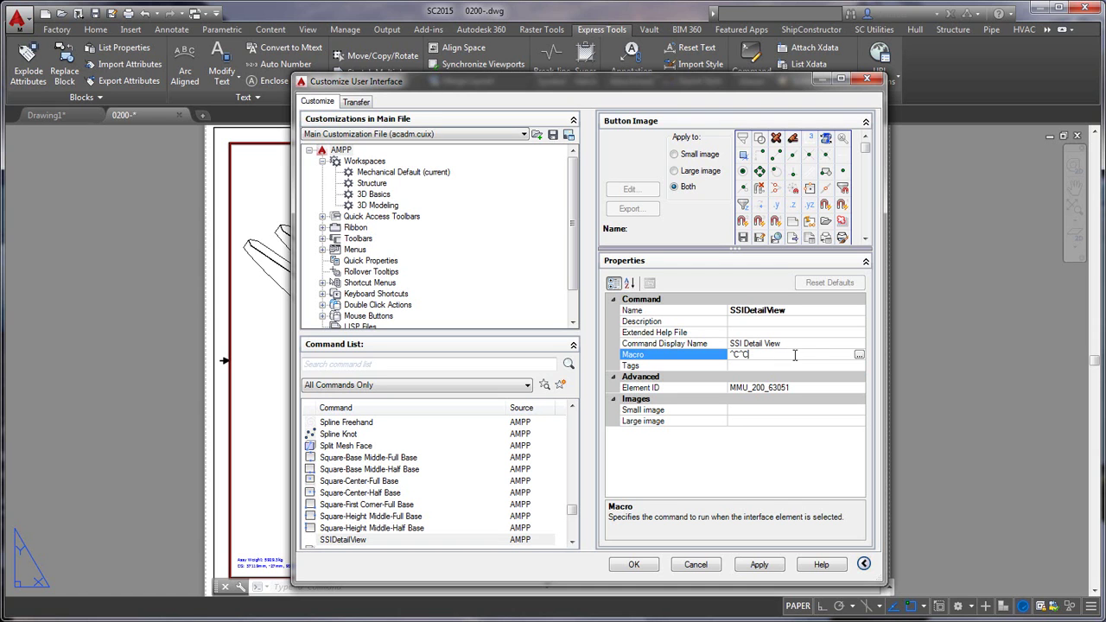
{"action": "left_click", "coordinate": [859, 359]}
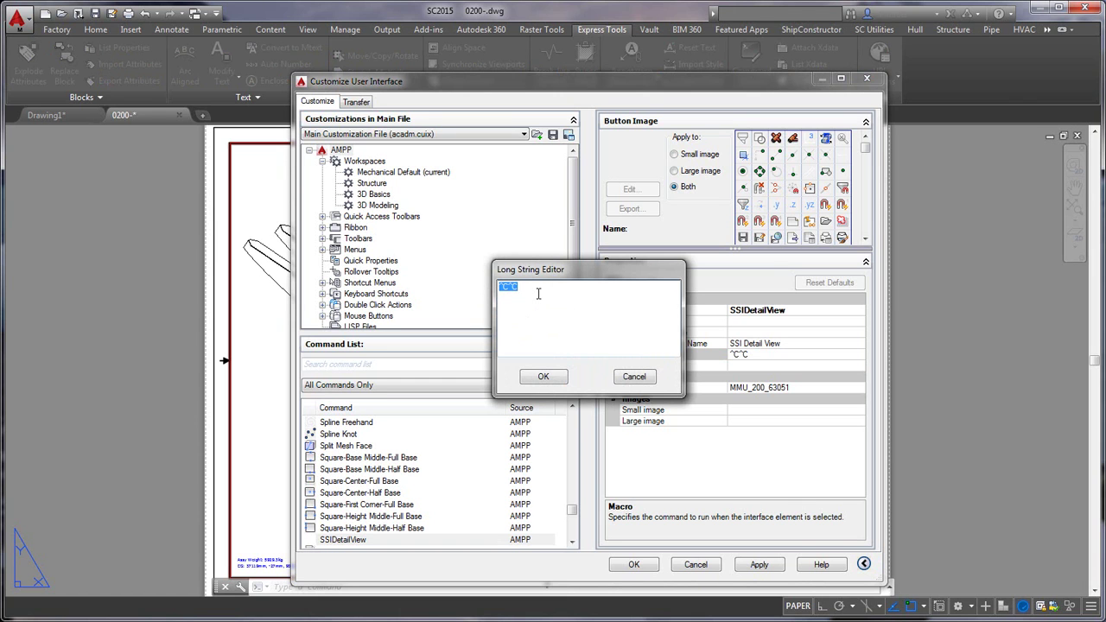
Step: Paste the circle, copy, scale, mview, VPSYNC, zoom 5x and move macro, then confirm it
{"action": "type", "text": "^C^C_PS;_circle;\\\\_Copy;l;;0,0;0,0;_Scale;l;;\\5;_mview;o;l;_VPSYNC;\\;l;_MS;_Zoom;s;5x;_PS;_Move;\\\\"}
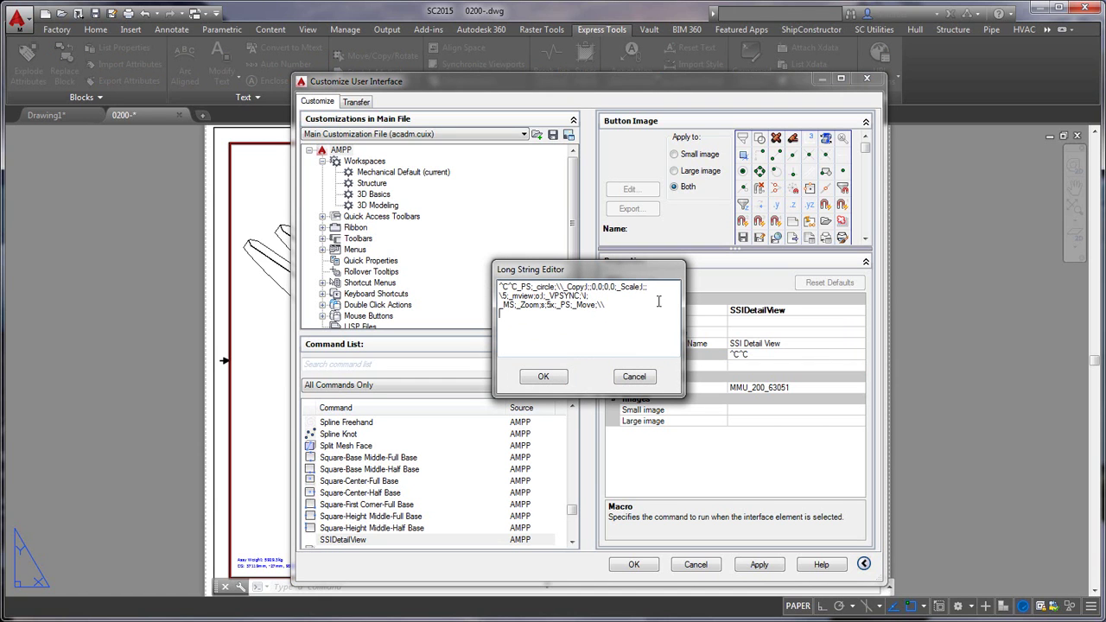
{"action": "left_click_drag", "start_coordinate": [548, 295], "coordinate": [581, 295]}
{"action": "left_click_drag", "start_coordinate": [501, 295], "coordinate": [508, 295]}
{"action": "left_click", "coordinate": [543, 377]}
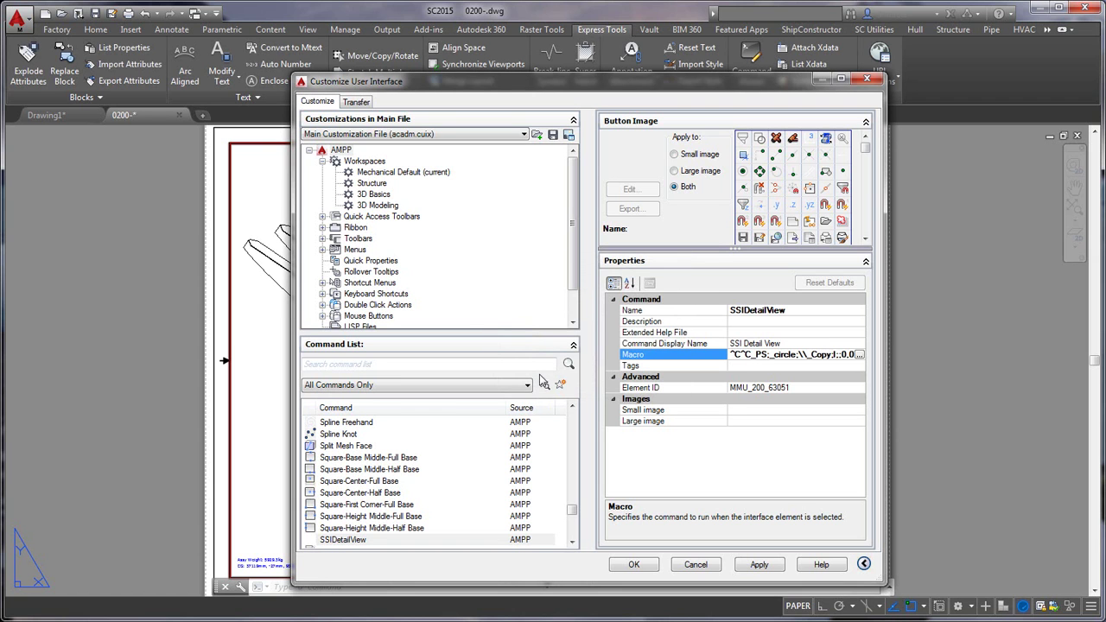
Step: Apply the command changes, add a ribbon panel named 'SSI Utils', and filter commands by 'ssi'
{"action": "left_click", "coordinate": [743, 570]}
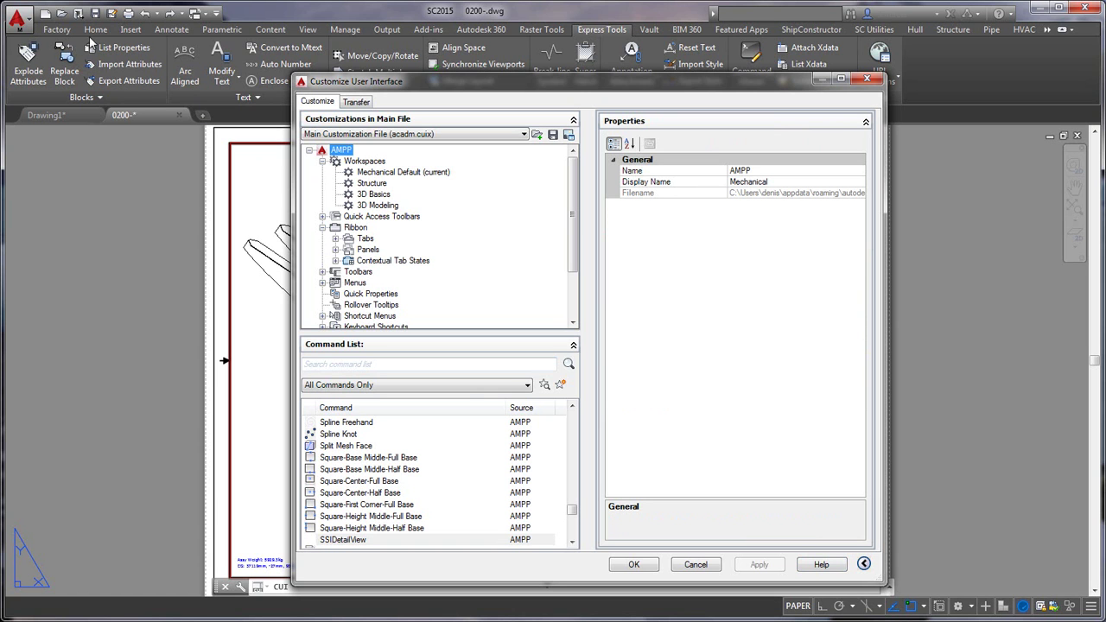
{"action": "right_click", "coordinate": [371, 250]}
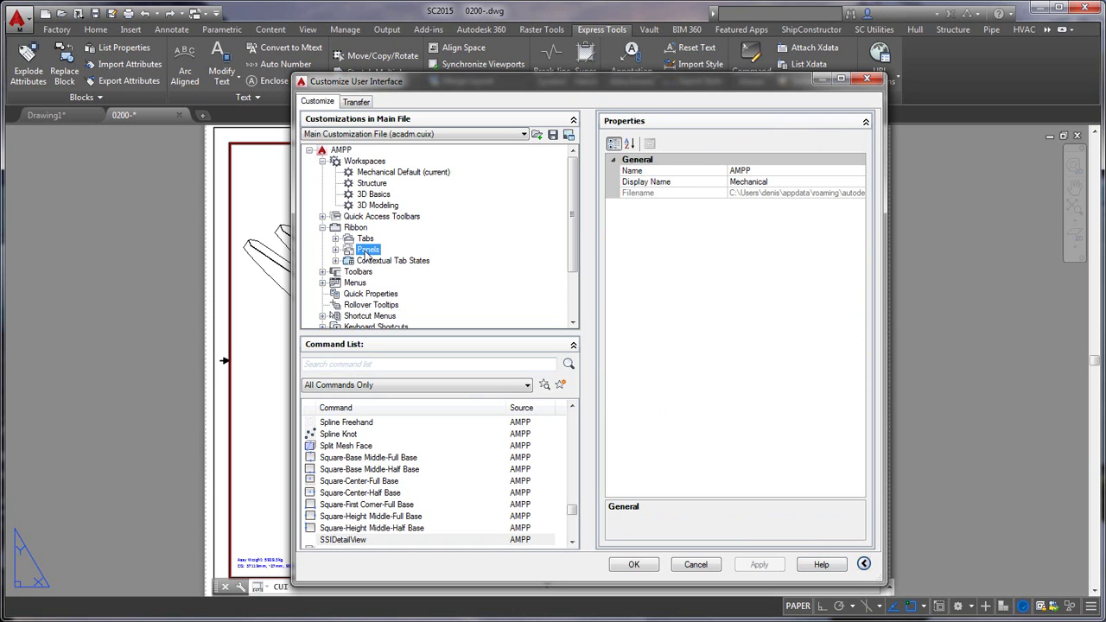
{"action": "left_click", "coordinate": [380, 259]}
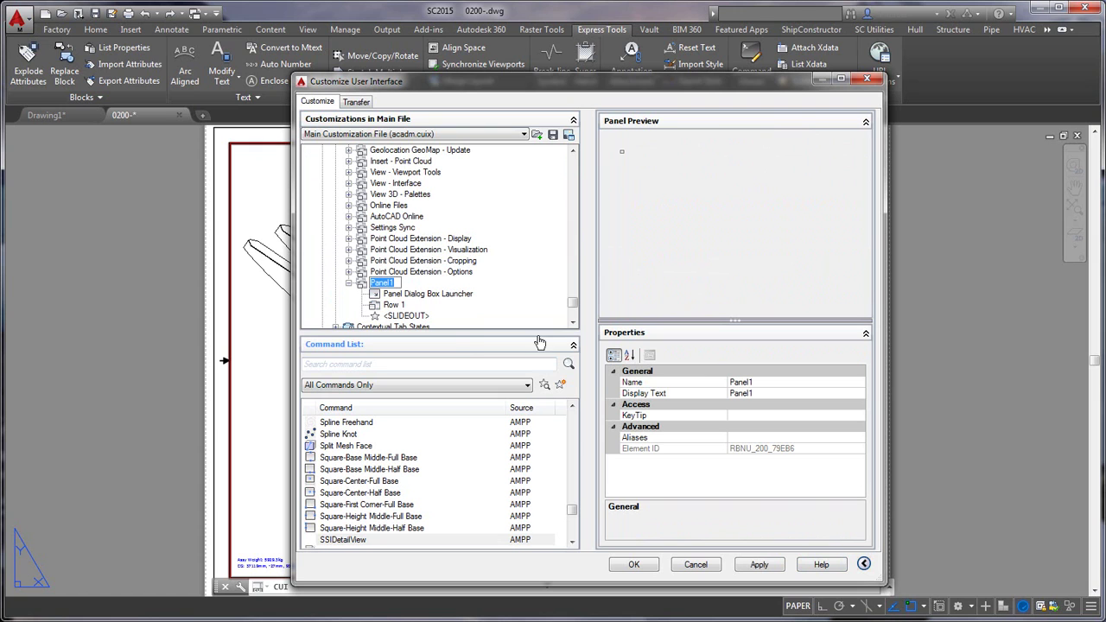
{"action": "type", "text": "SSI Tu"}
{"action": "type", "text": "iles"}
{"action": "key", "text": "BackSpace"}
{"action": "left_click", "coordinate": [371, 363]}
{"action": "type", "text": "ssi"}
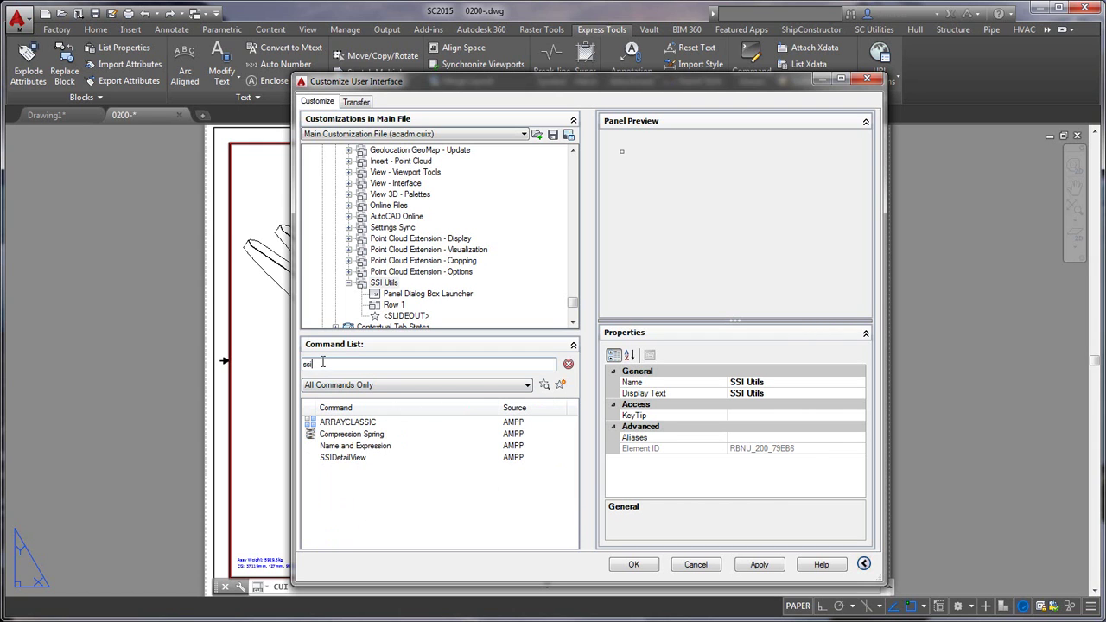
Step: Put SSIDetailView in Row 1 of SSI Utils with the RCDATA_16_SOLID funnel image
{"action": "left_click_drag", "start_coordinate": [350, 465], "coordinate": [413, 174]}
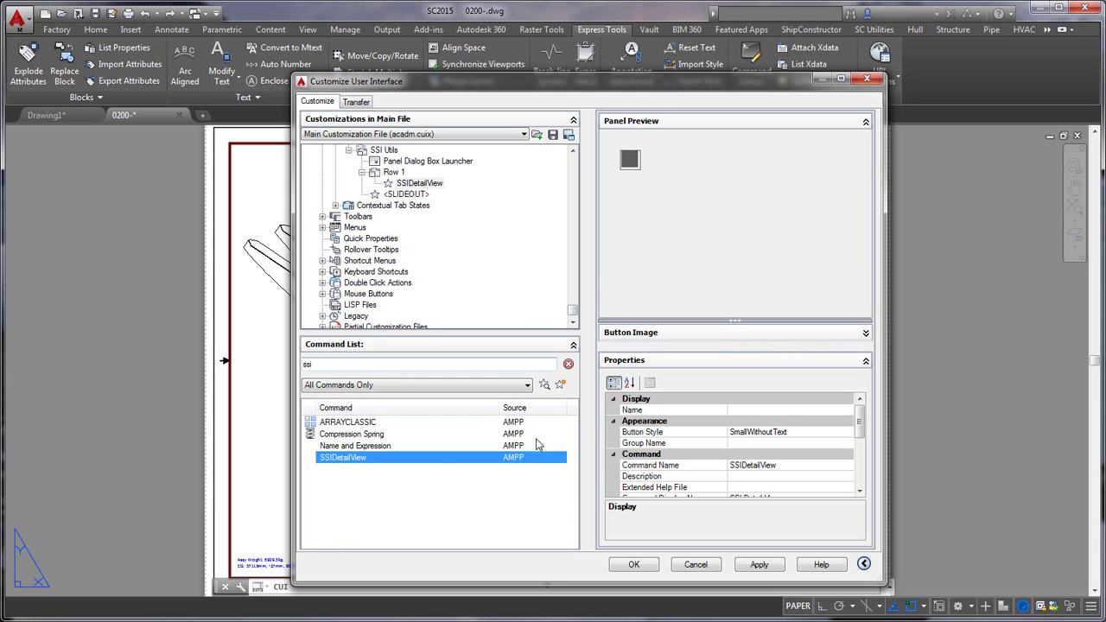
{"action": "left_click", "coordinate": [438, 462]}
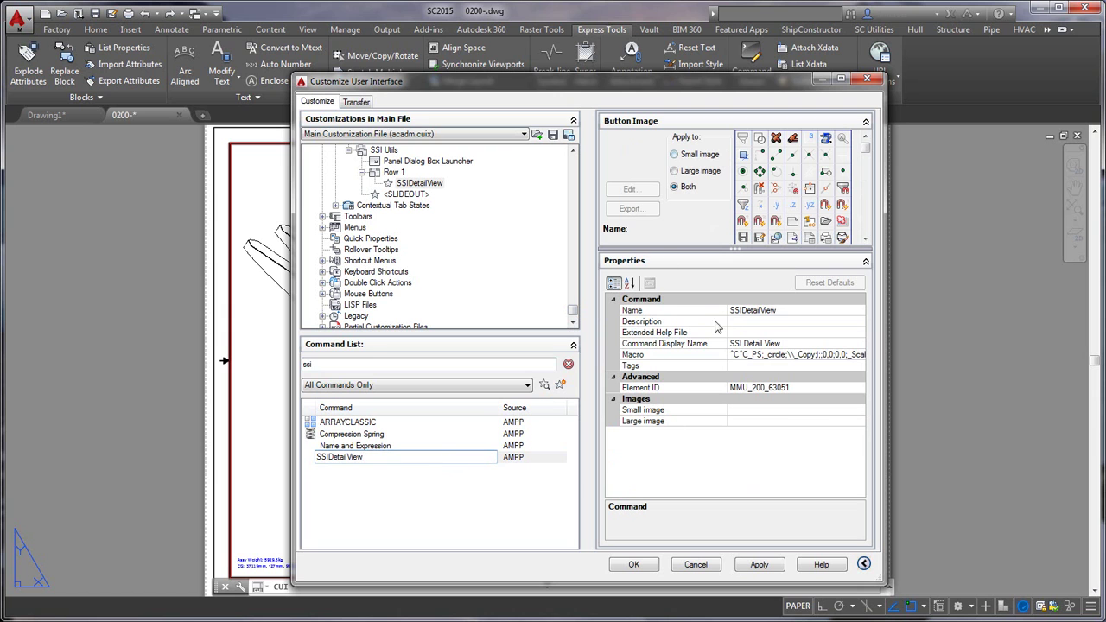
{"action": "left_click", "coordinate": [742, 204]}
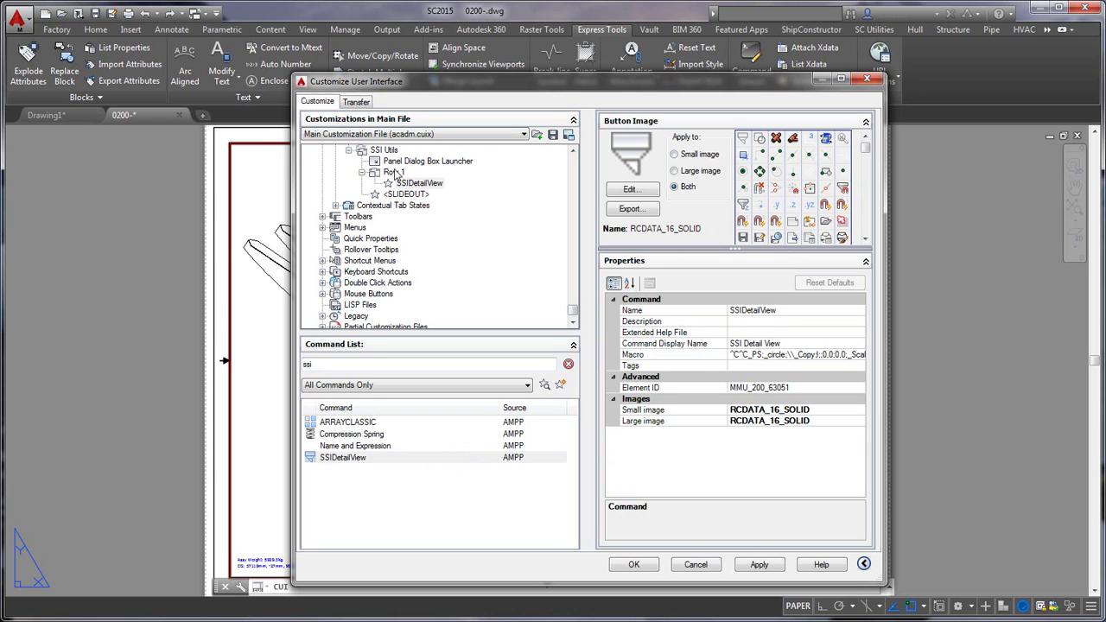
{"action": "left_click_drag", "start_coordinate": [574, 313], "coordinate": [570, 155]}
{"action": "left_click_drag", "start_coordinate": [440, 331], "coordinate": [439, 433]}
Step: Expand the ribbon tabs list and select the SSI Utils panel
{"action": "left_click", "coordinate": [337, 239]}
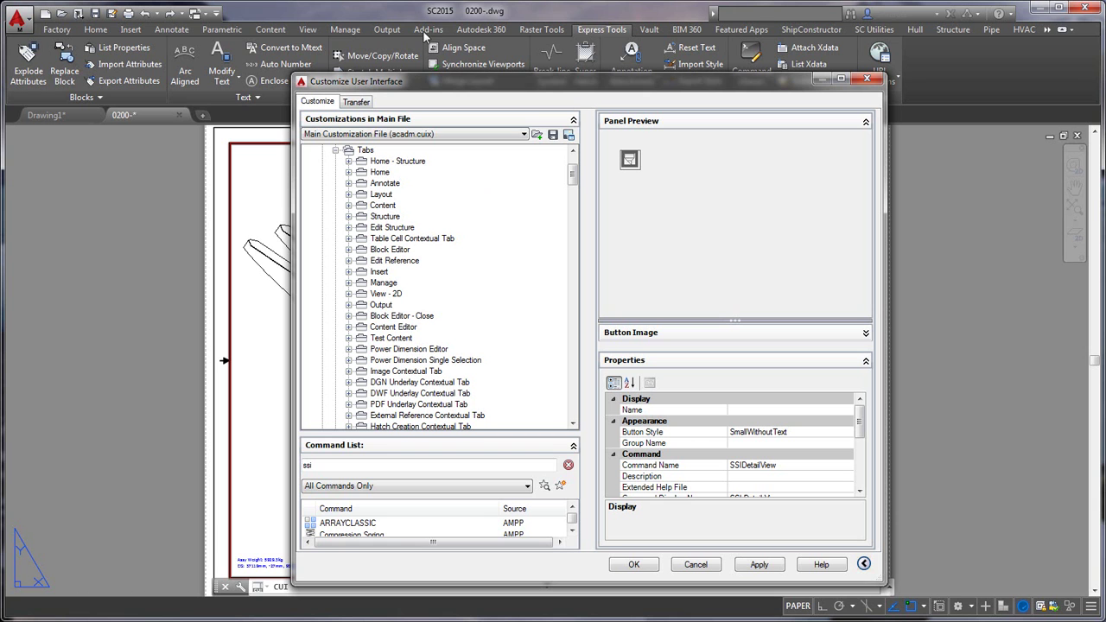
{"action": "mouse_move", "coordinate": [573, 175]}
{"action": "left_mouse_down"}
{"action": "mouse_move", "coordinate": [585, 399]}
{"action": "mouse_move", "coordinate": [561, 389]}
{"action": "left_mouse_up"}
{"action": "left_click", "coordinate": [385, 327]}
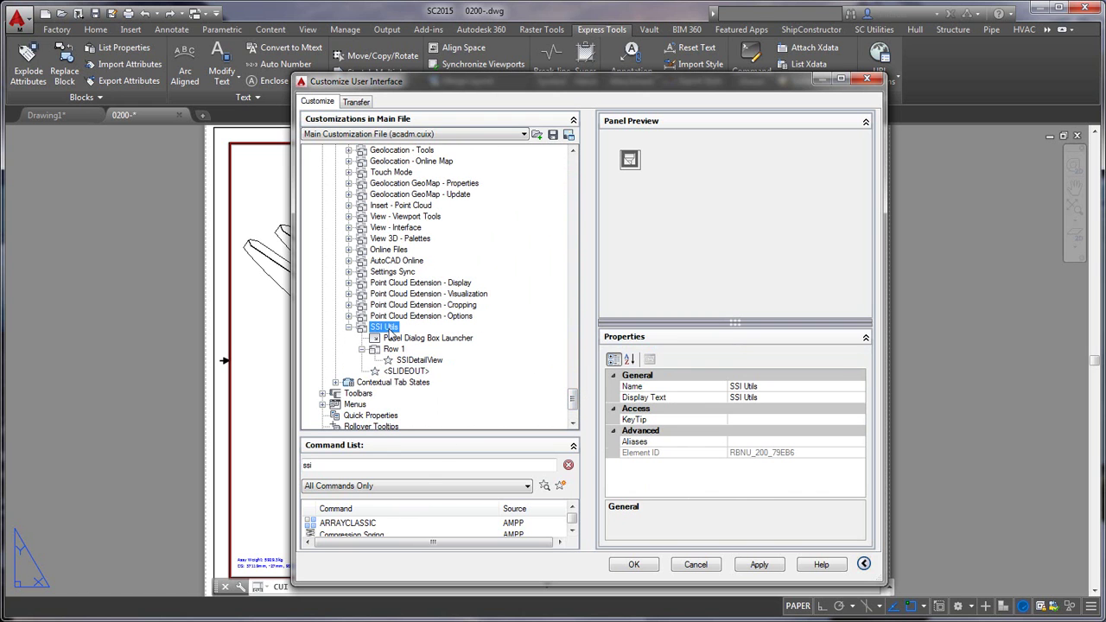
Step: Drag the SSI Utils panel into the Add-ins tab and review its properties
{"action": "scroll", "coordinate": [418, 153], "scroll_direction": "up", "scroll_amount": 6}
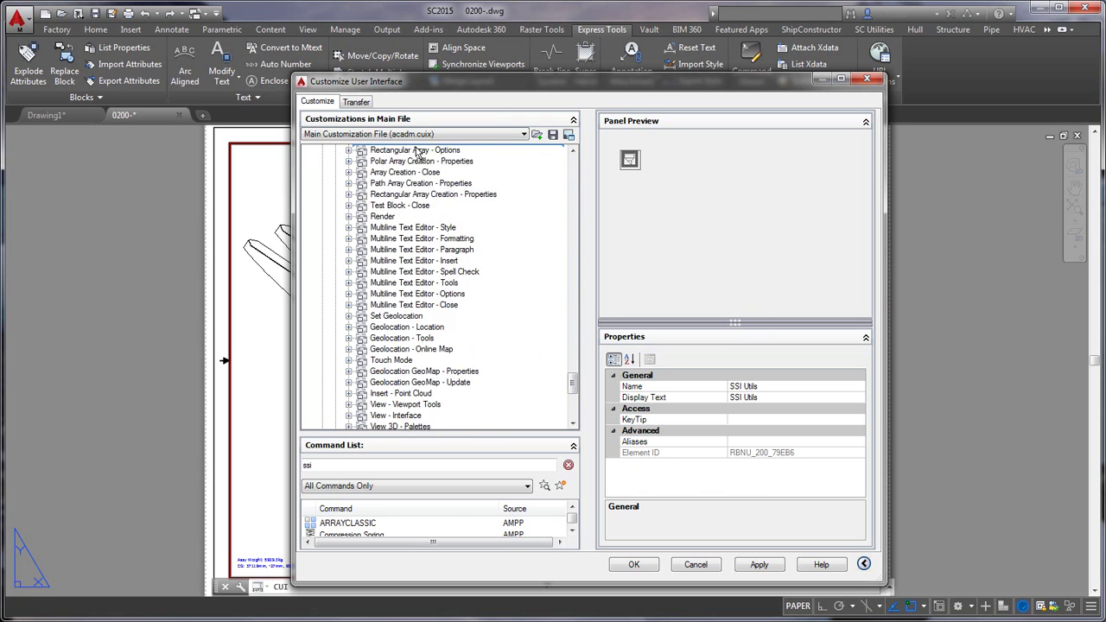
{"action": "scroll", "coordinate": [417, 153], "scroll_direction": "up", "scroll_amount": 5}
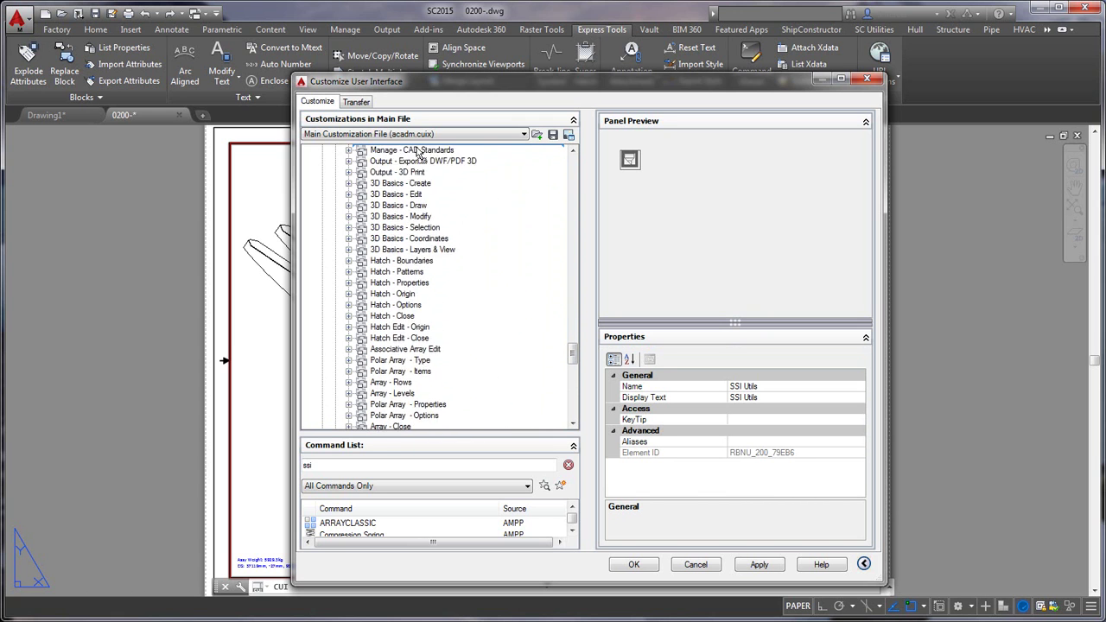
{"action": "scroll", "coordinate": [417, 153], "scroll_direction": "up", "scroll_amount": 3}
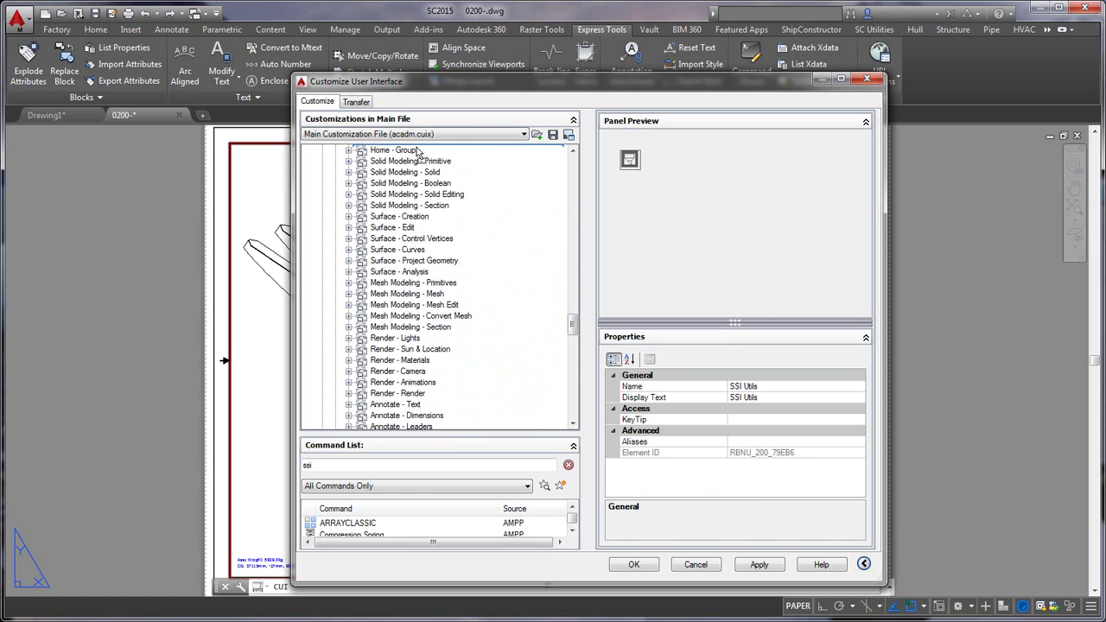
{"action": "scroll", "coordinate": [417, 153], "scroll_direction": "up", "scroll_amount": 3}
{"action": "scroll", "coordinate": [417, 153], "scroll_direction": "up", "scroll_amount": 3}
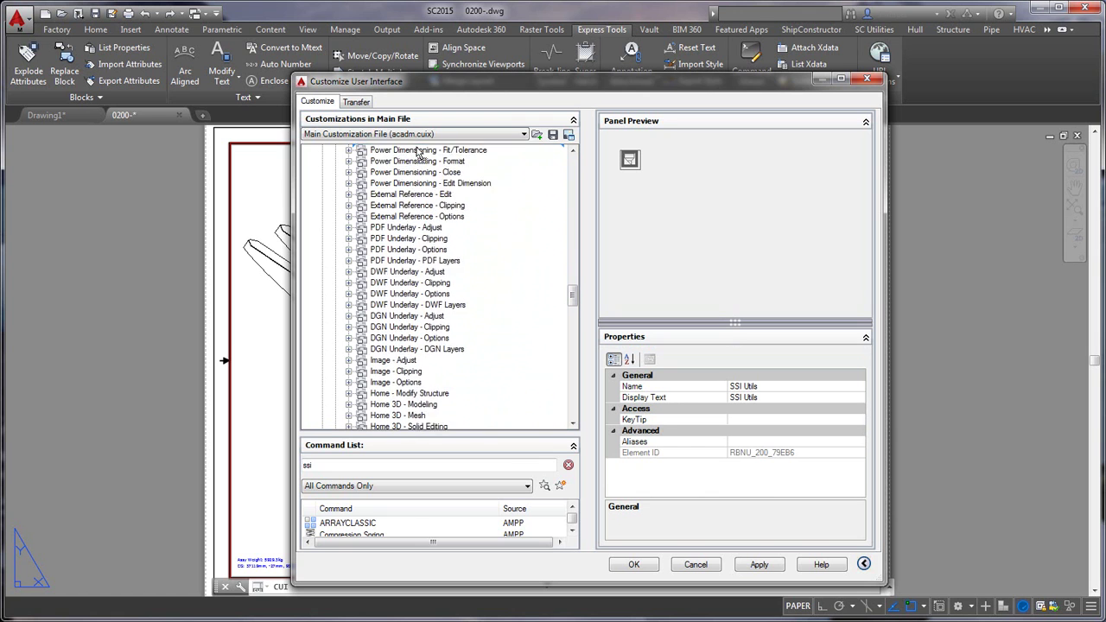
{"action": "scroll", "coordinate": [417, 153], "scroll_direction": "up", "scroll_amount": 11}
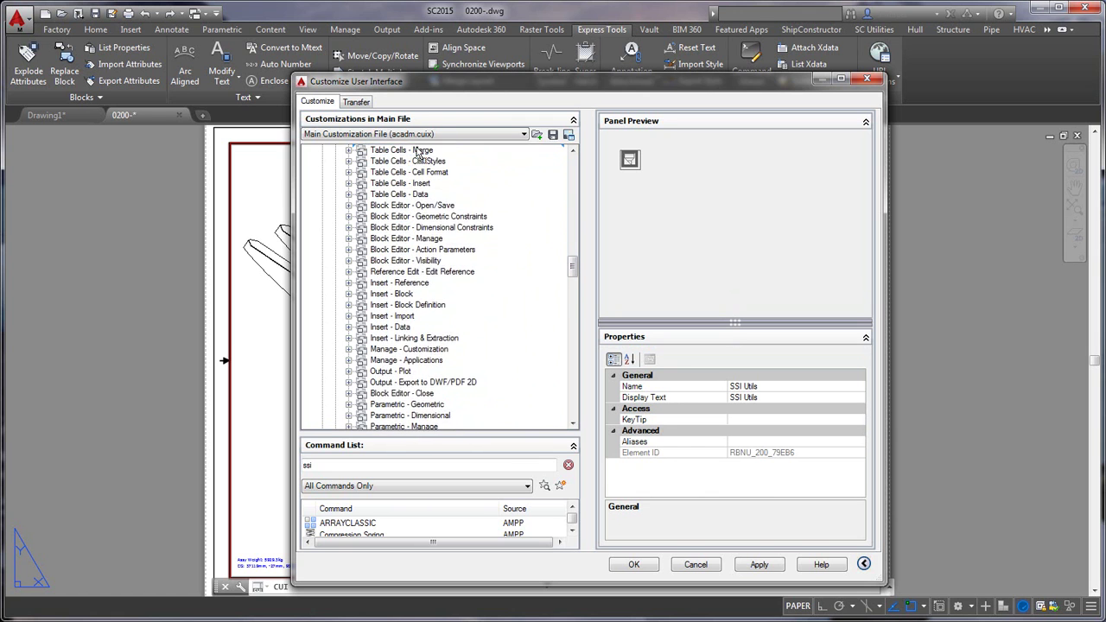
{"action": "scroll", "coordinate": [418, 153], "scroll_direction": "up", "scroll_amount": 15}
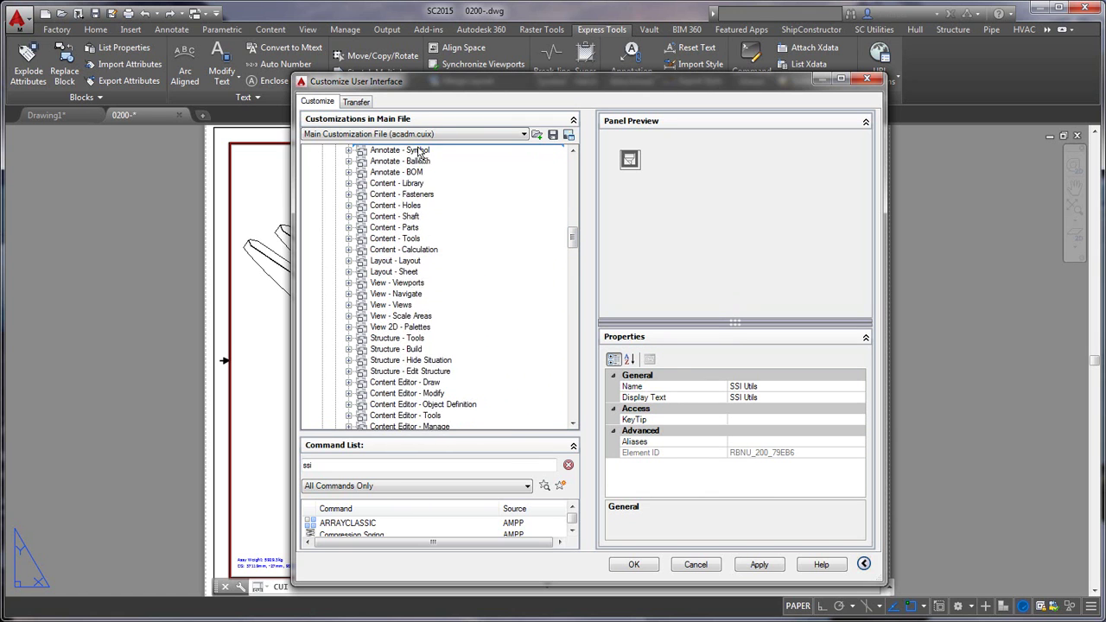
{"action": "scroll", "coordinate": [418, 164], "scroll_direction": "up", "scroll_amount": 3}
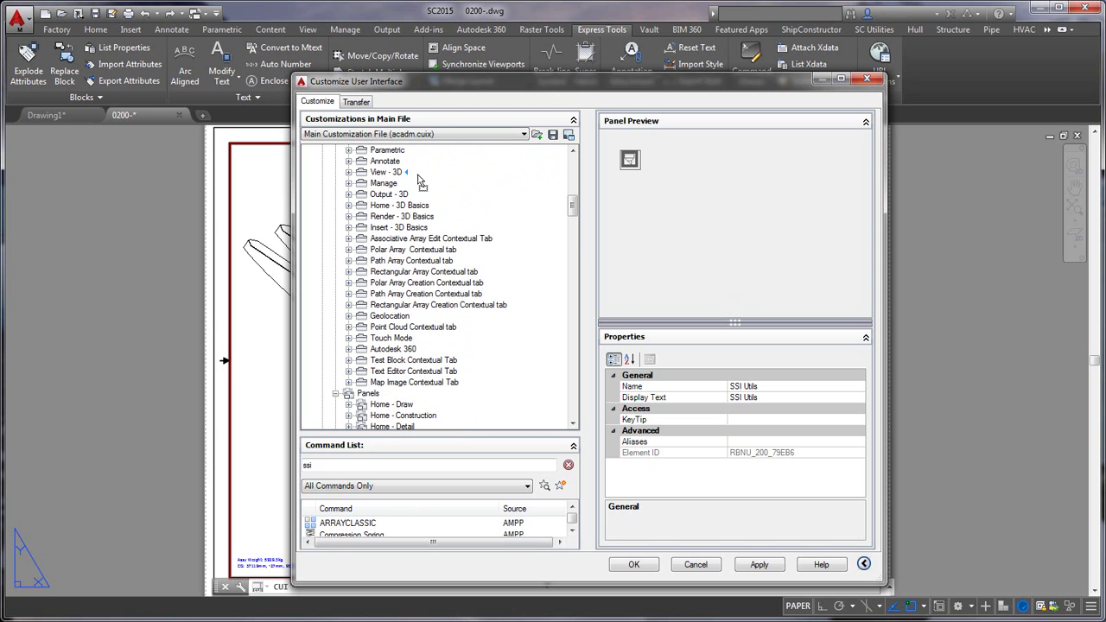
{"action": "scroll", "coordinate": [423, 175], "scroll_direction": "up", "scroll_amount": 6}
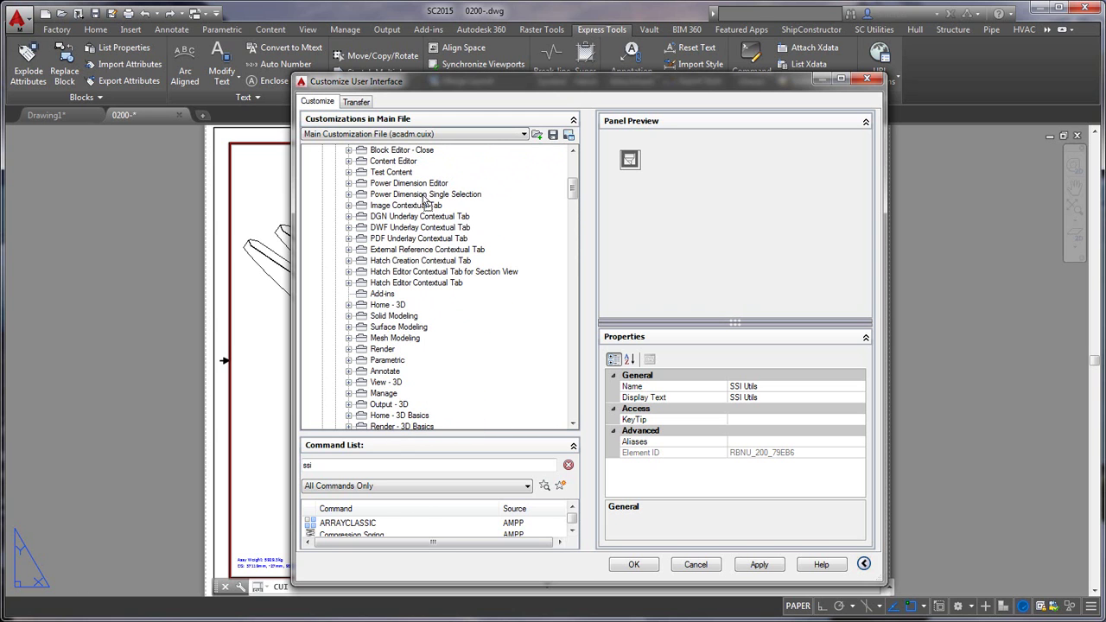
{"action": "left_click_drag", "start_coordinate": [424, 201], "coordinate": [404, 300]}
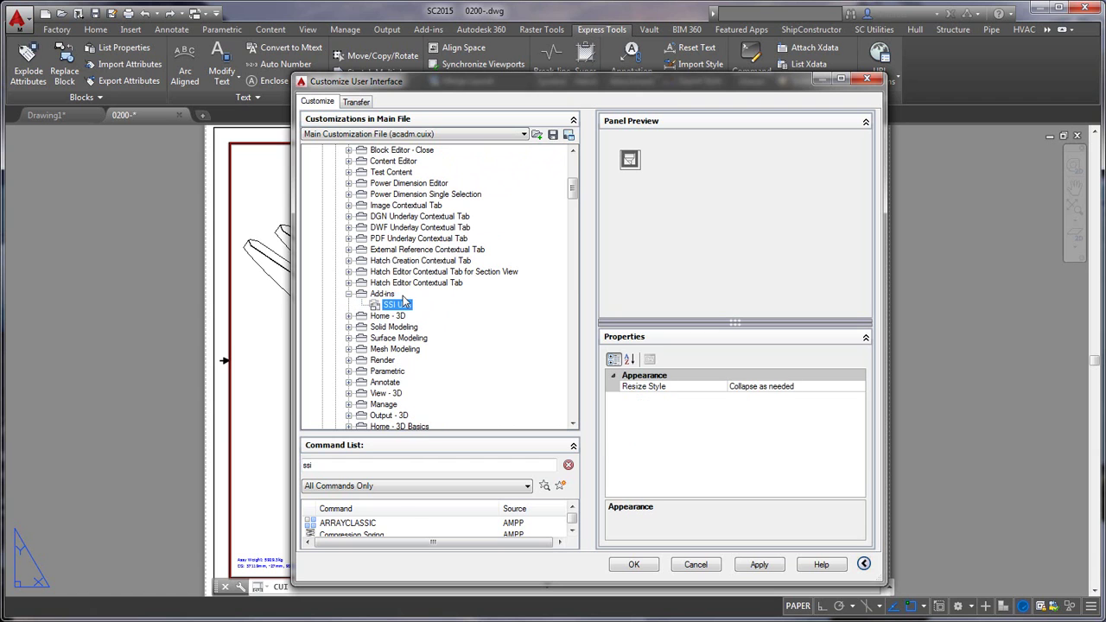
{"action": "left_click", "coordinate": [381, 294]}
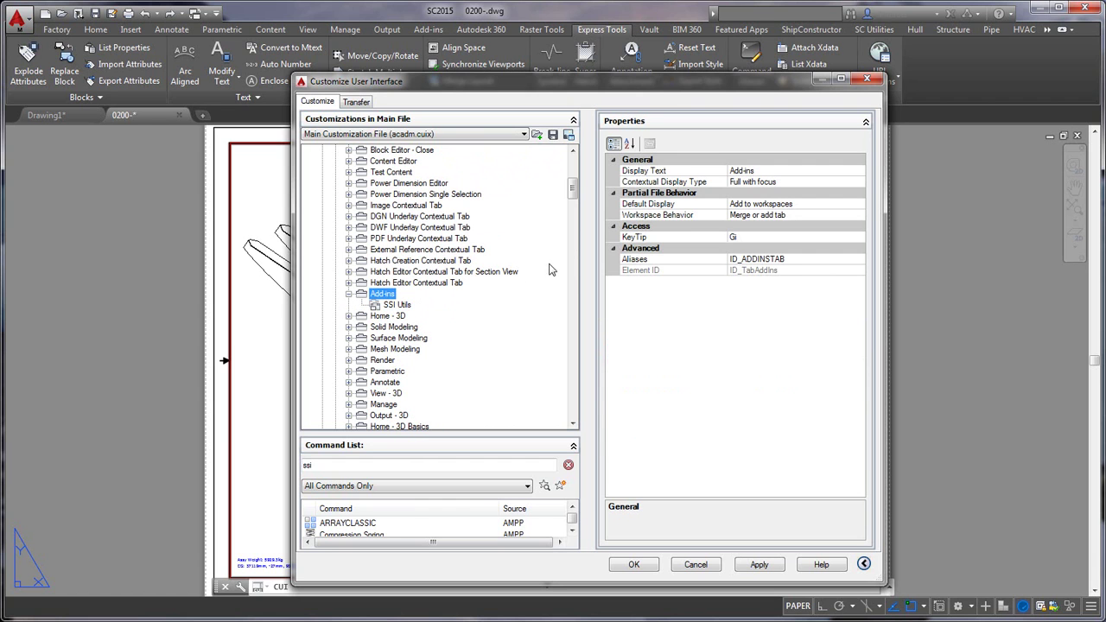
{"action": "left_click", "coordinate": [397, 305]}
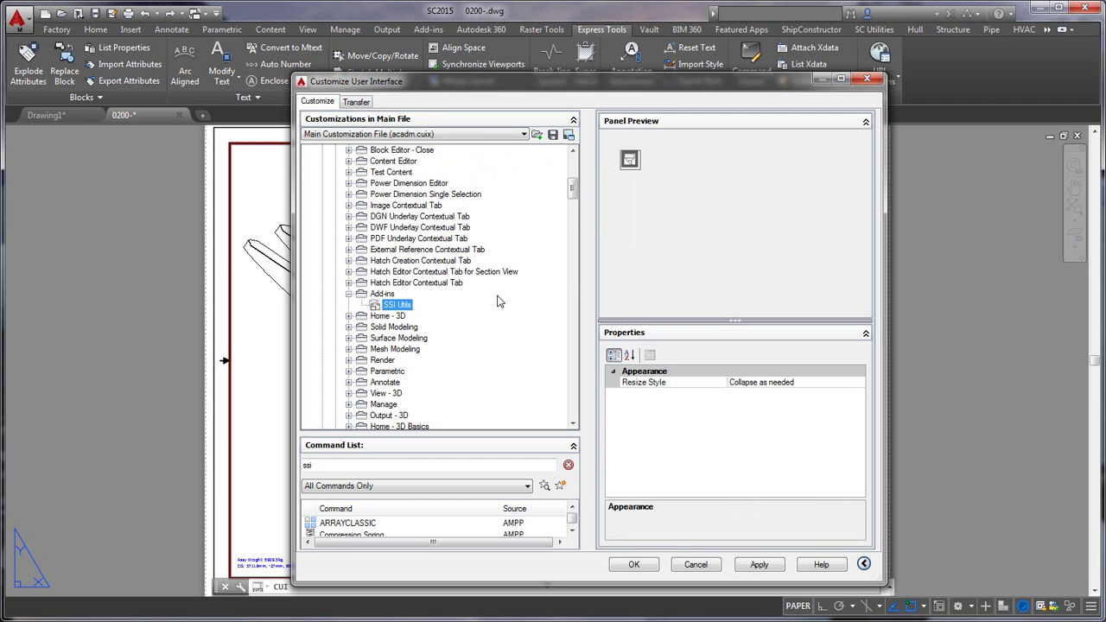
Step: Save the customization and view the SSI Utils panel on the live Add-ins tab
{"action": "left_click", "coordinate": [633, 565]}
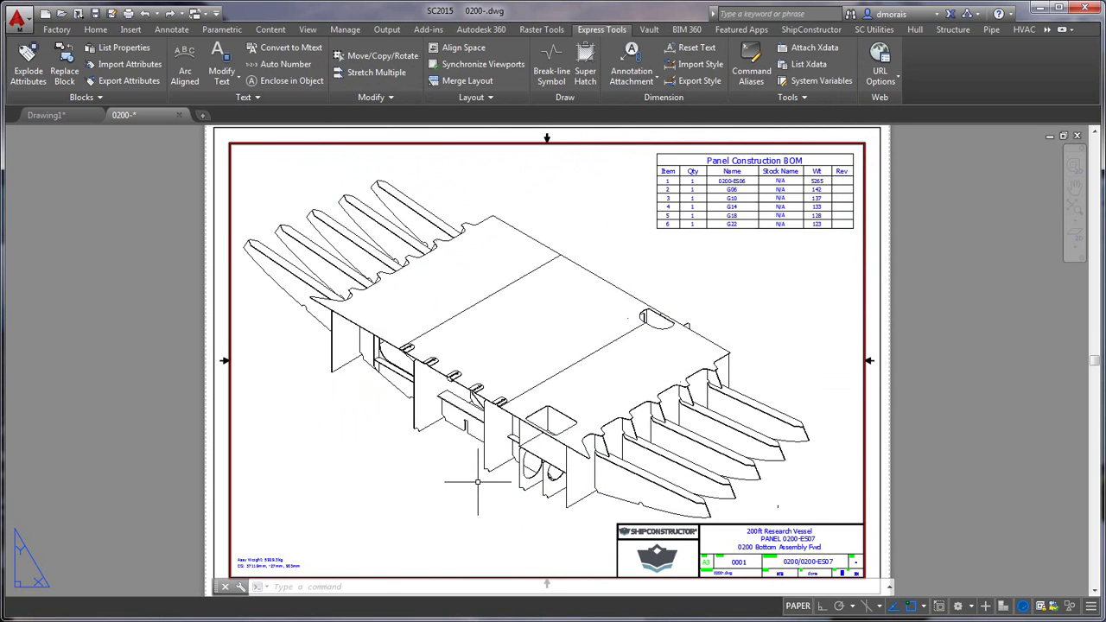
{"action": "left_click", "coordinate": [426, 30]}
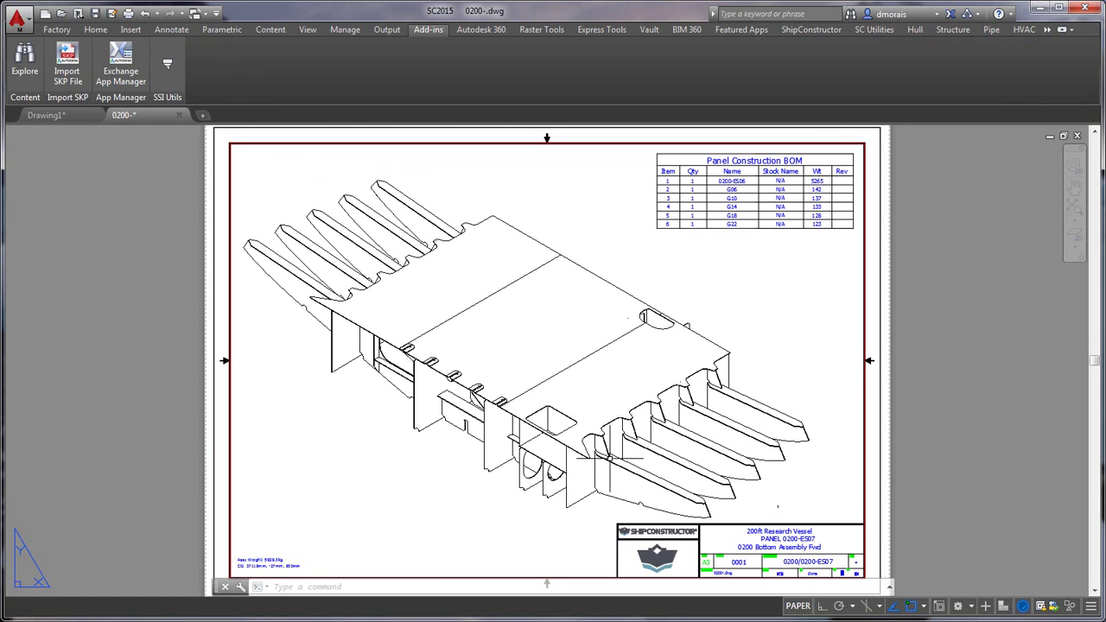
{"action": "scroll", "coordinate": [508, 497], "scroll_direction": "up", "scroll_amount": 2}
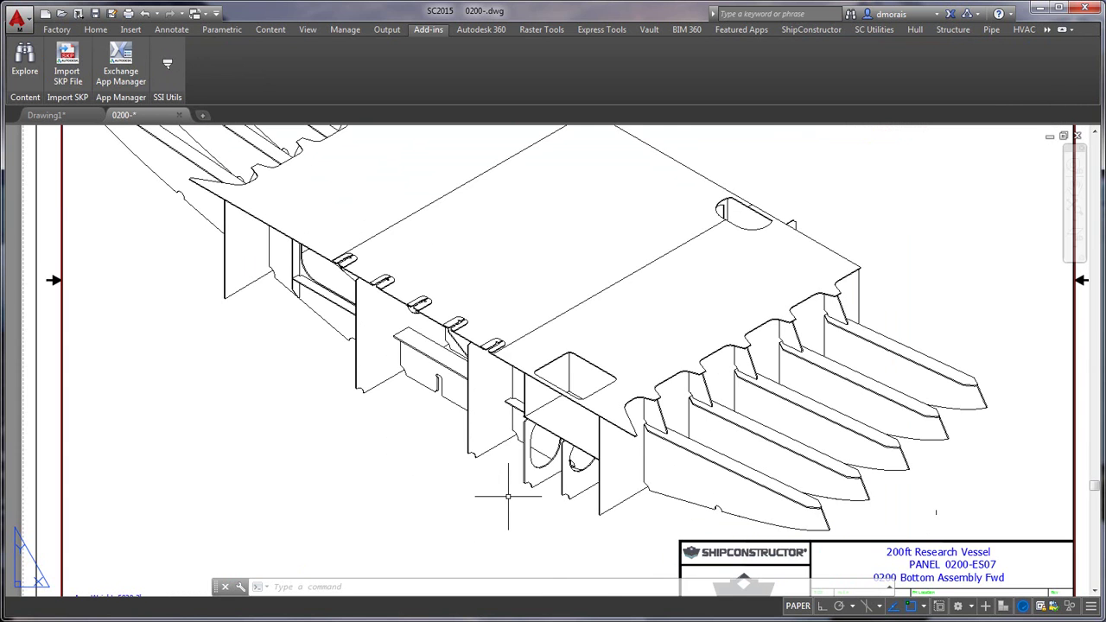
{"action": "scroll", "coordinate": [509, 489], "scroll_direction": "up", "scroll_amount": 4}
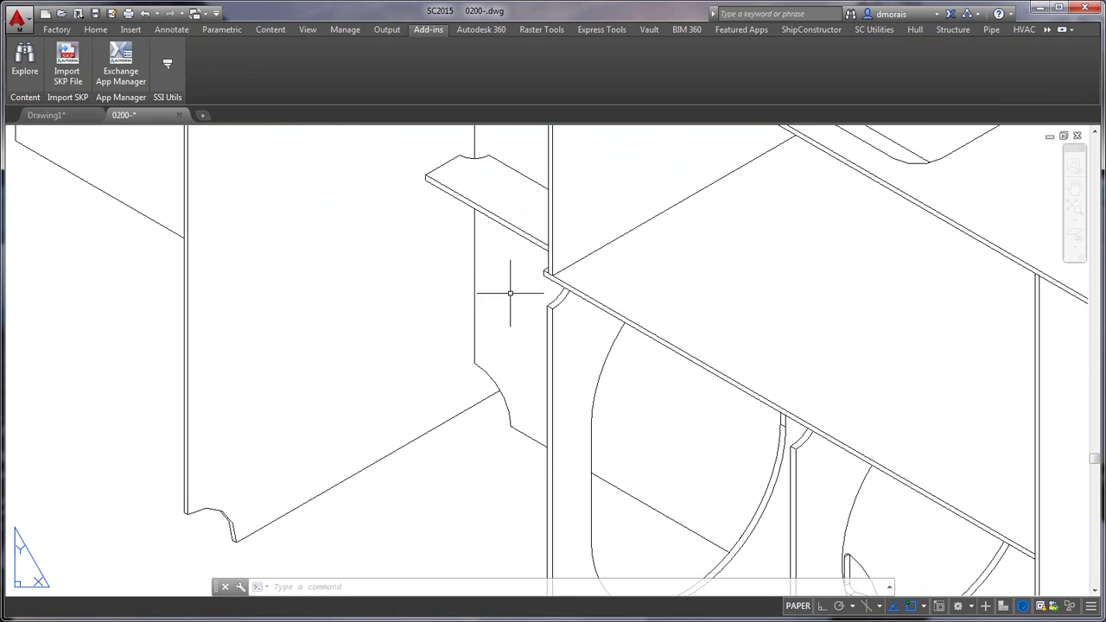
{"action": "scroll", "coordinate": [499, 338], "scroll_direction": "down", "scroll_amount": 2}
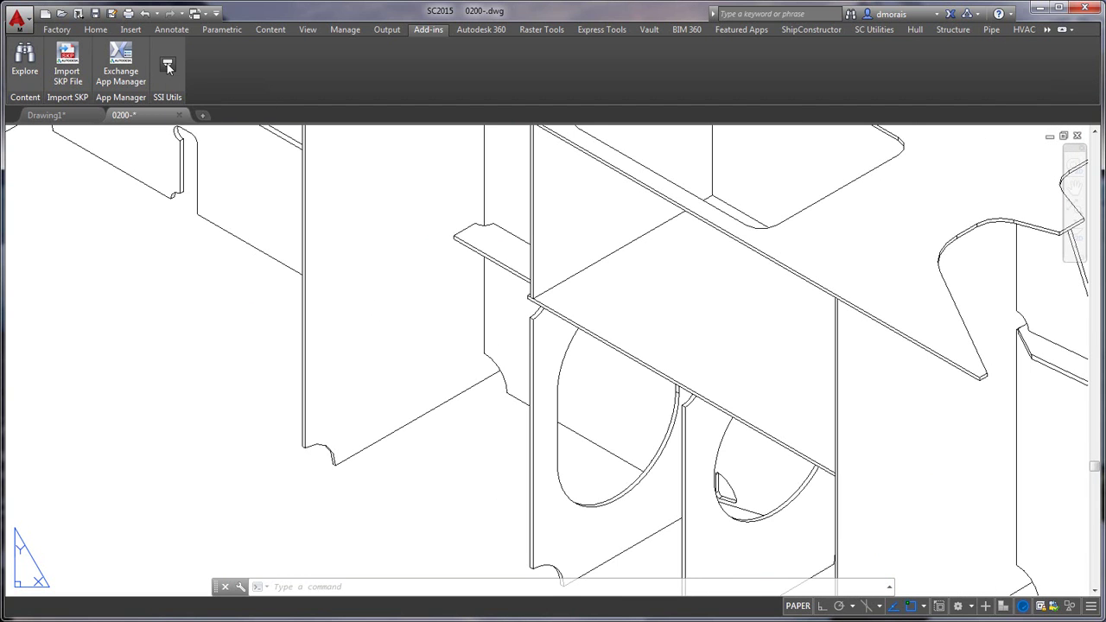
Step: Draw the detail circle at the plate joint, set its radius, and use its centre as base point
{"action": "type", "text": "c"}
{"action": "key", "text": "Return"}
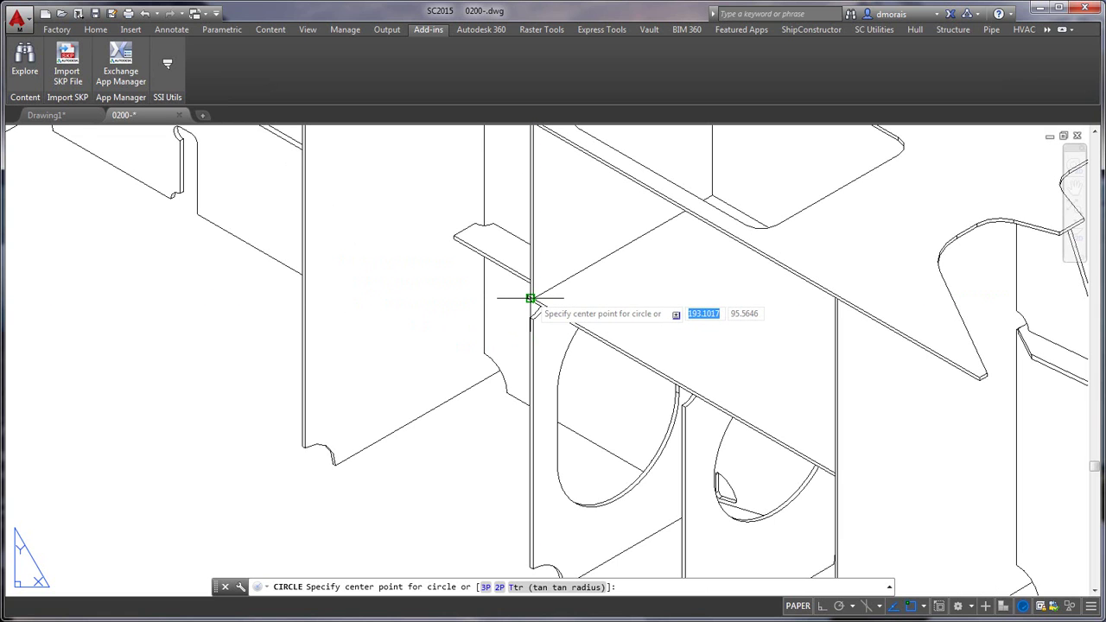
{"action": "left_click", "coordinate": [530, 299]}
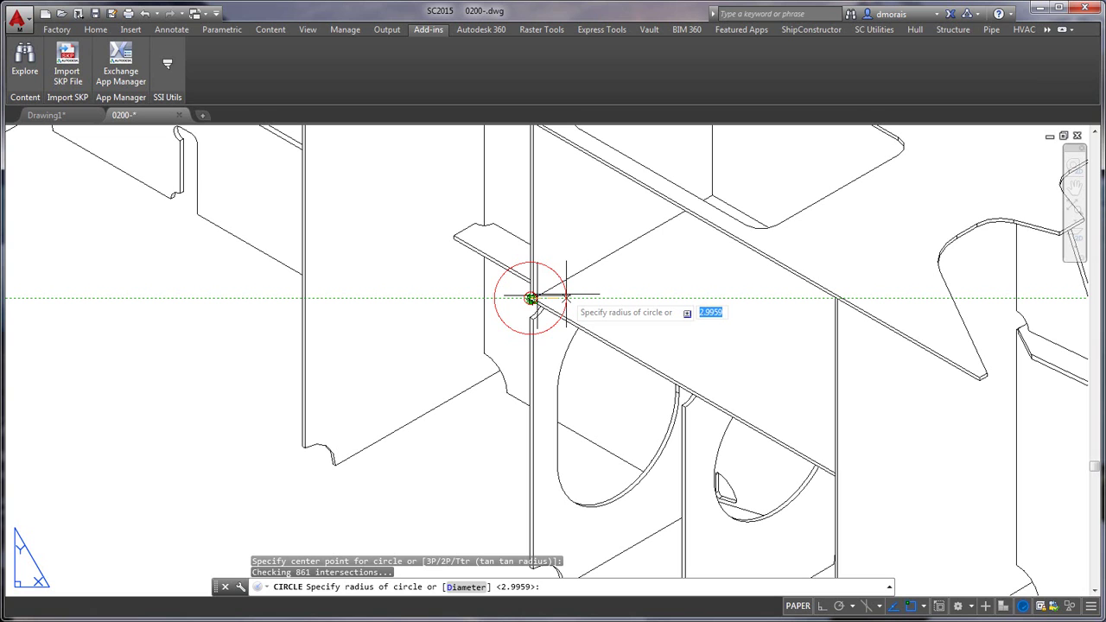
{"action": "left_click", "coordinate": [565, 298]}
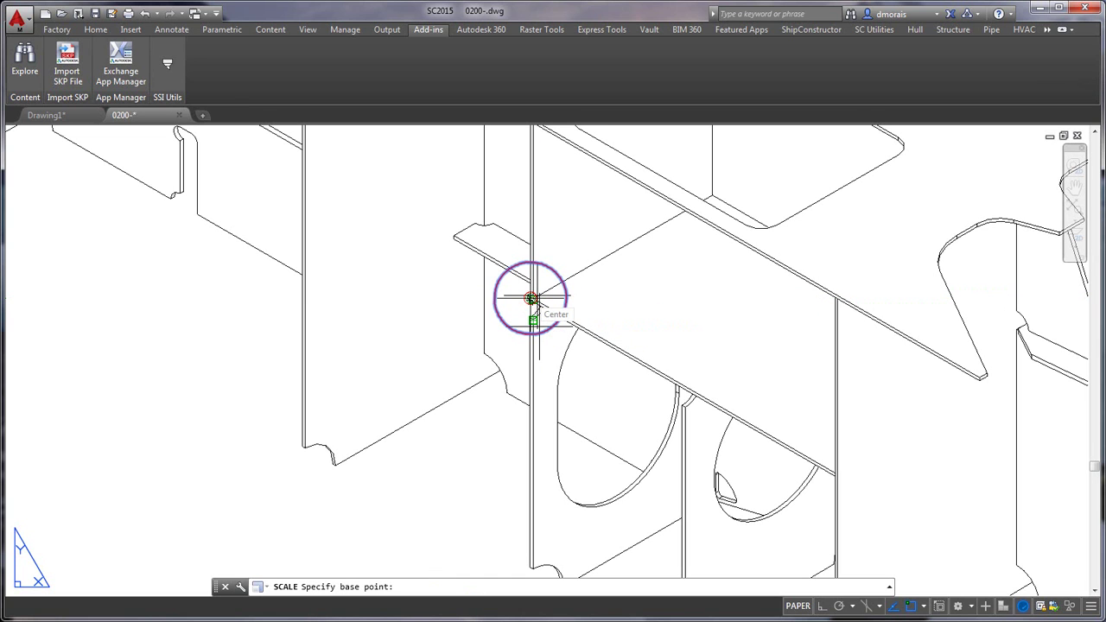
{"action": "left_click", "coordinate": [531, 298]}
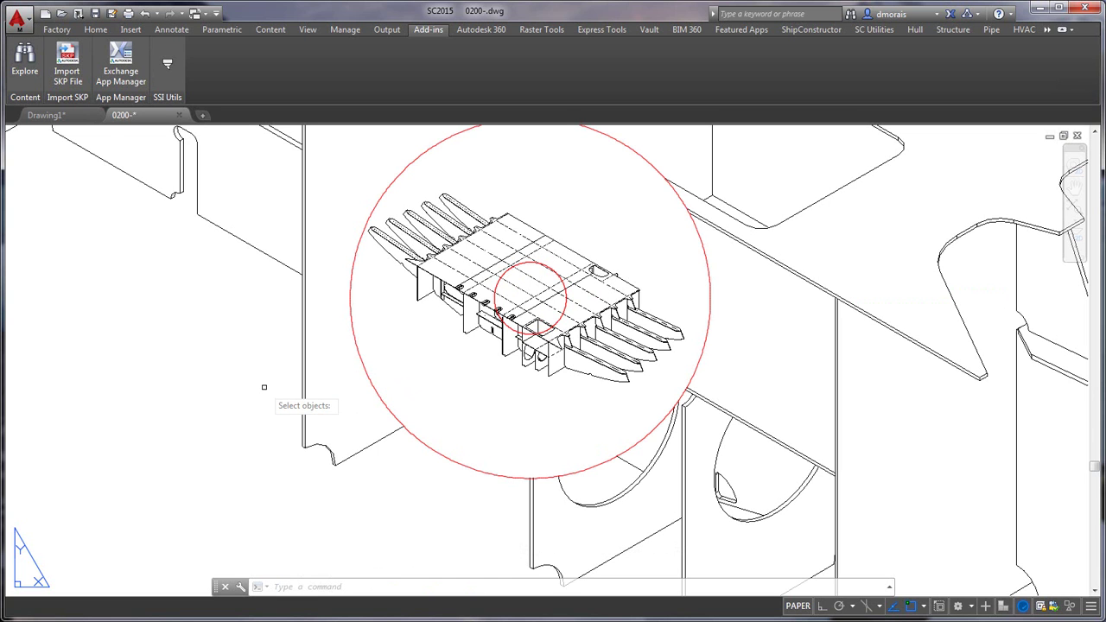
Step: Bring the whole layout sheet into view, then start the MOVE command
{"action": "scroll", "coordinate": [265, 388], "scroll_direction": "down", "scroll_amount": 10}
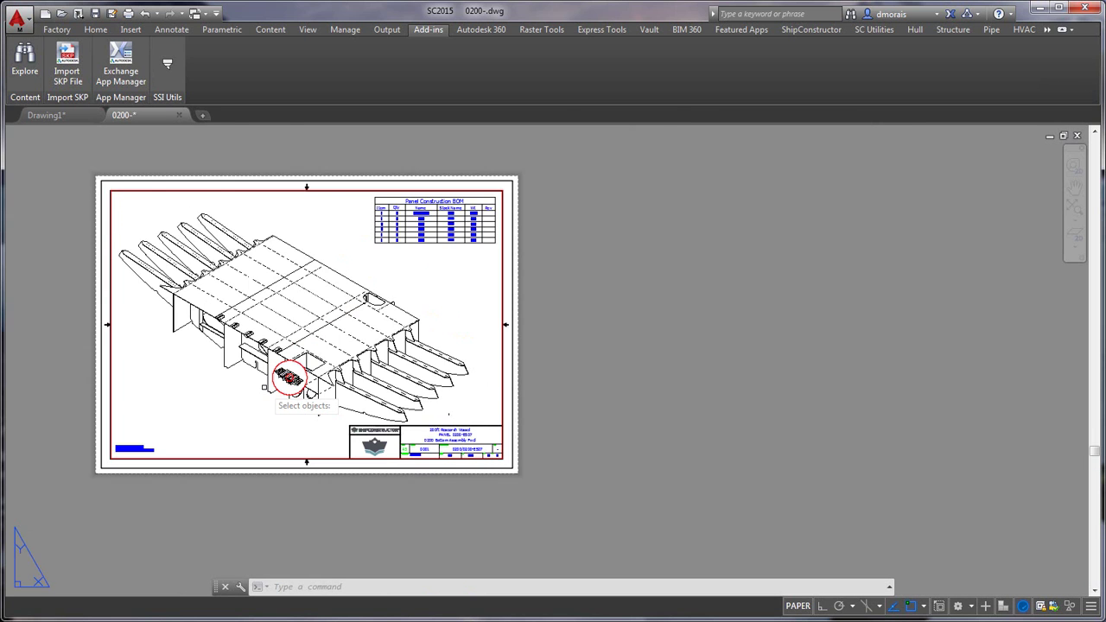
{"action": "scroll", "coordinate": [269, 404], "scroll_direction": "up", "scroll_amount": 3}
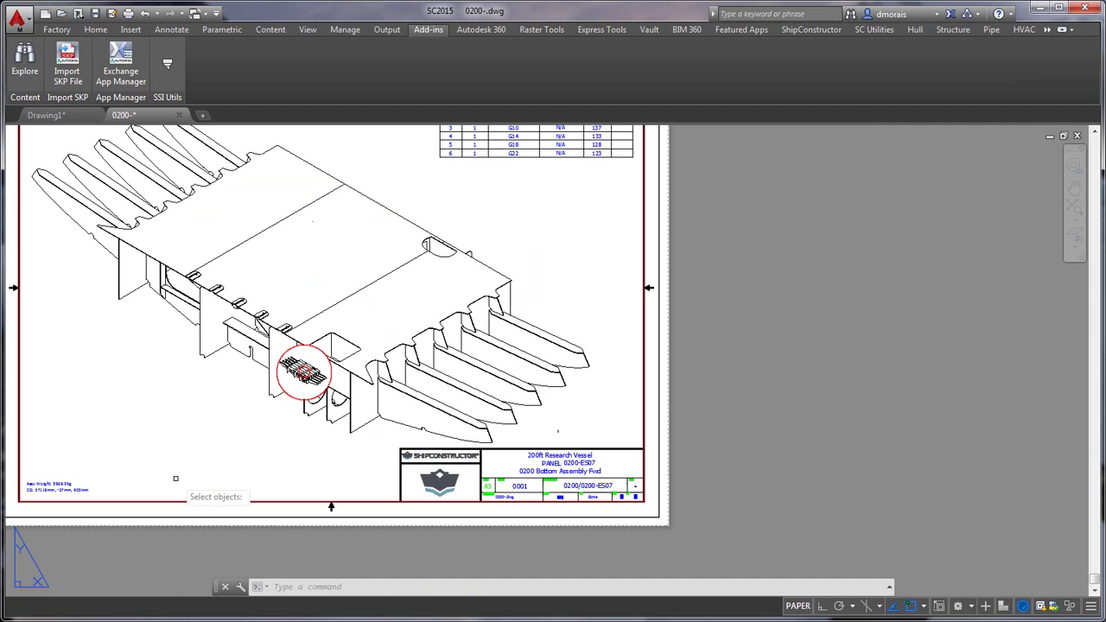
{"action": "middle_click_drag", "start_coordinate": [228, 477], "coordinate": [383, 484]}
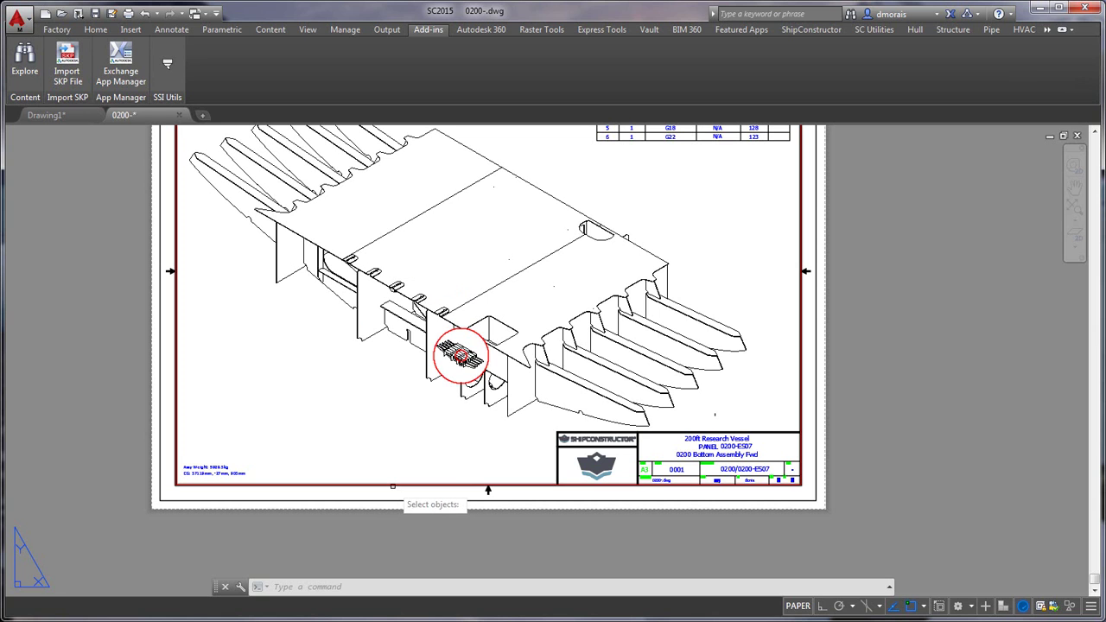
{"action": "key", "text": "Escape"}
{"action": "type", "text": "m"}
{"action": "key", "text": "space"}
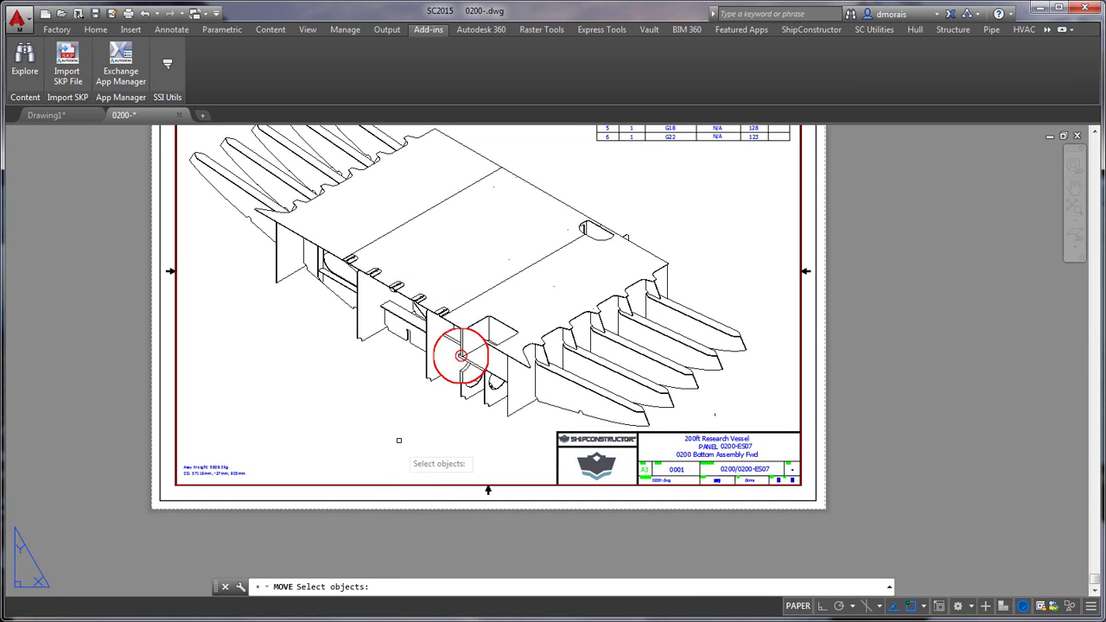
Step: Move the circular detail view down-left of the plate joint by the default displacement, then zoom in to check it
{"action": "left_click", "coordinate": [462, 355]}
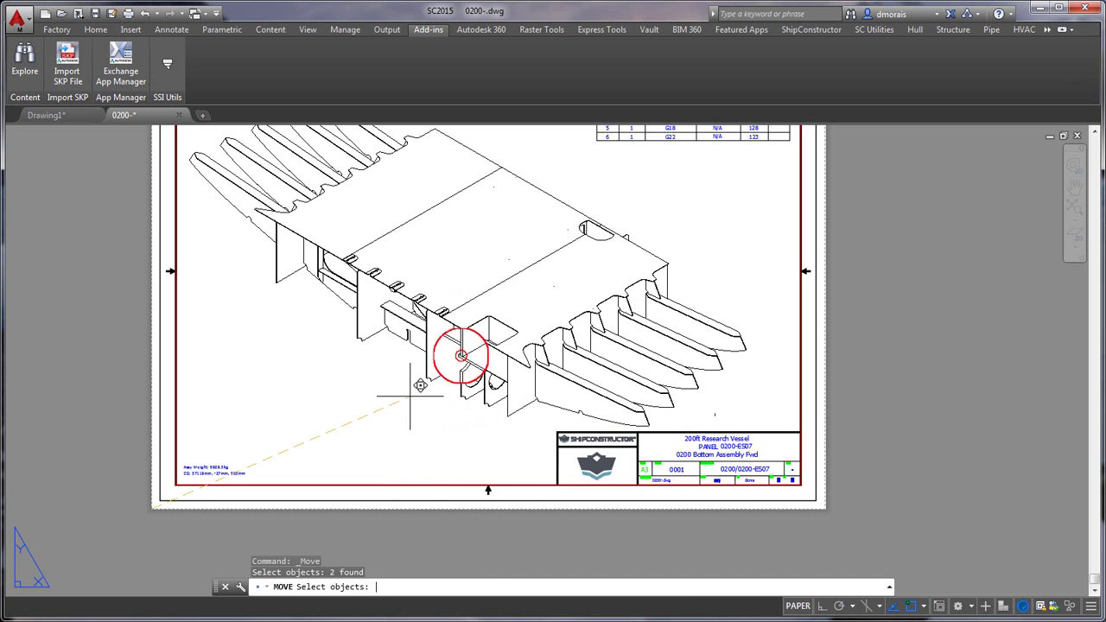
{"action": "key", "text": "space"}
{"action": "key", "text": "space"}
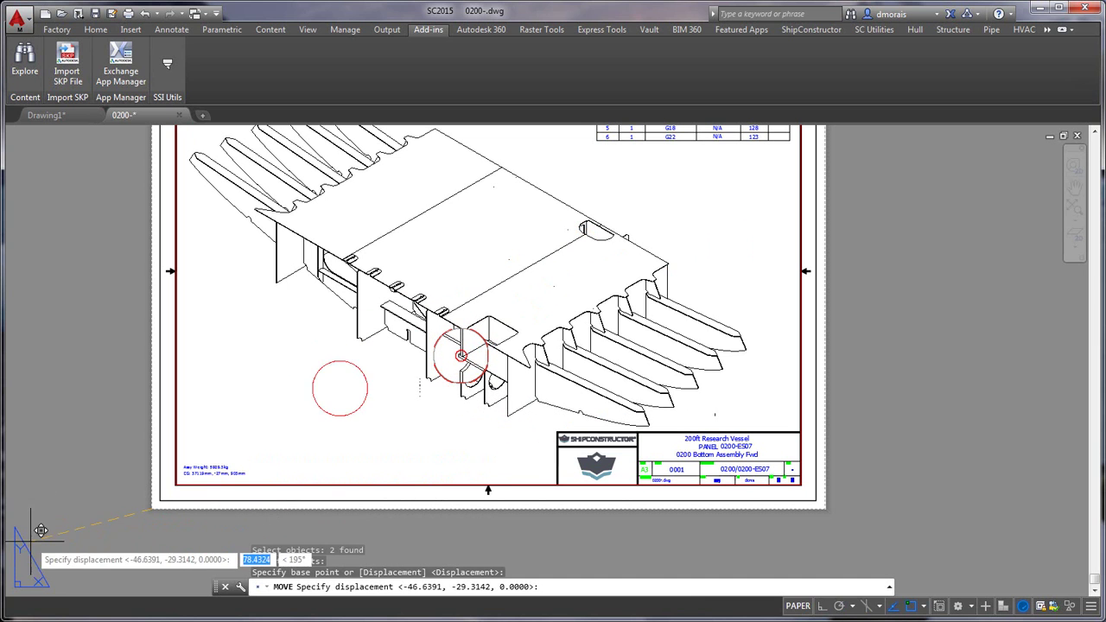
{"action": "key", "text": "space"}
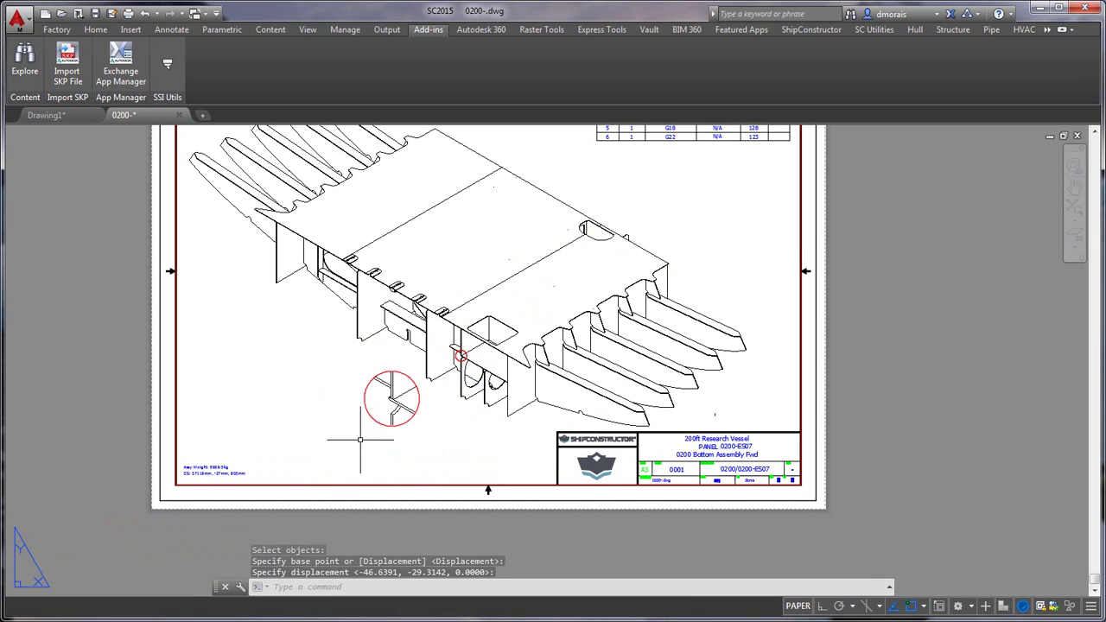
{"action": "scroll", "coordinate": [425, 404], "scroll_direction": "up", "scroll_amount": 4}
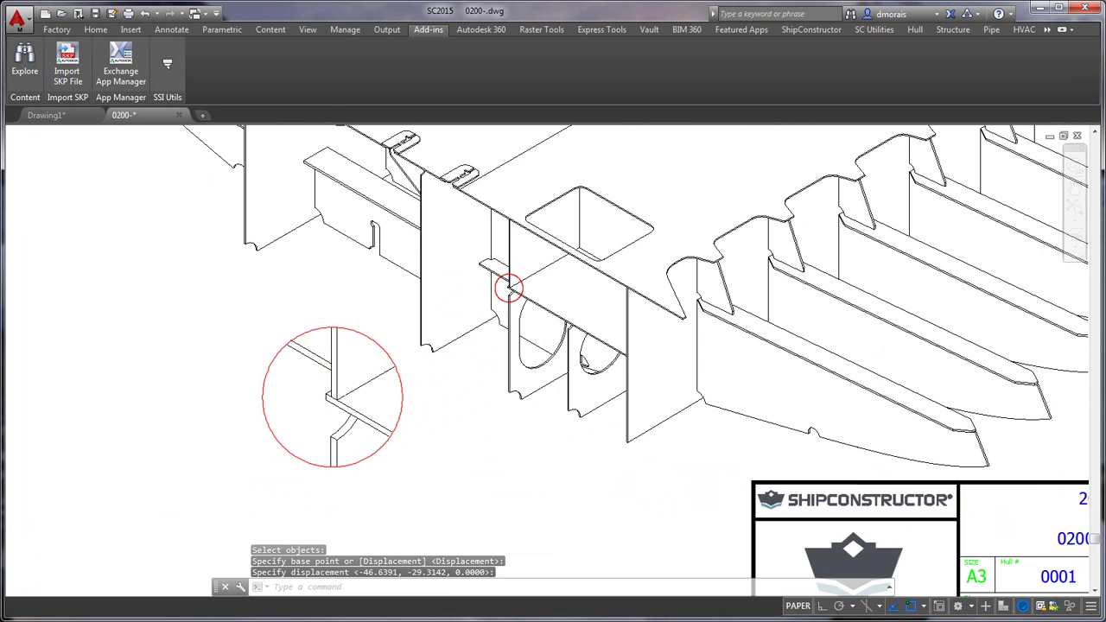
{"action": "scroll", "coordinate": [427, 399], "scroll_direction": "up", "scroll_amount": 2}
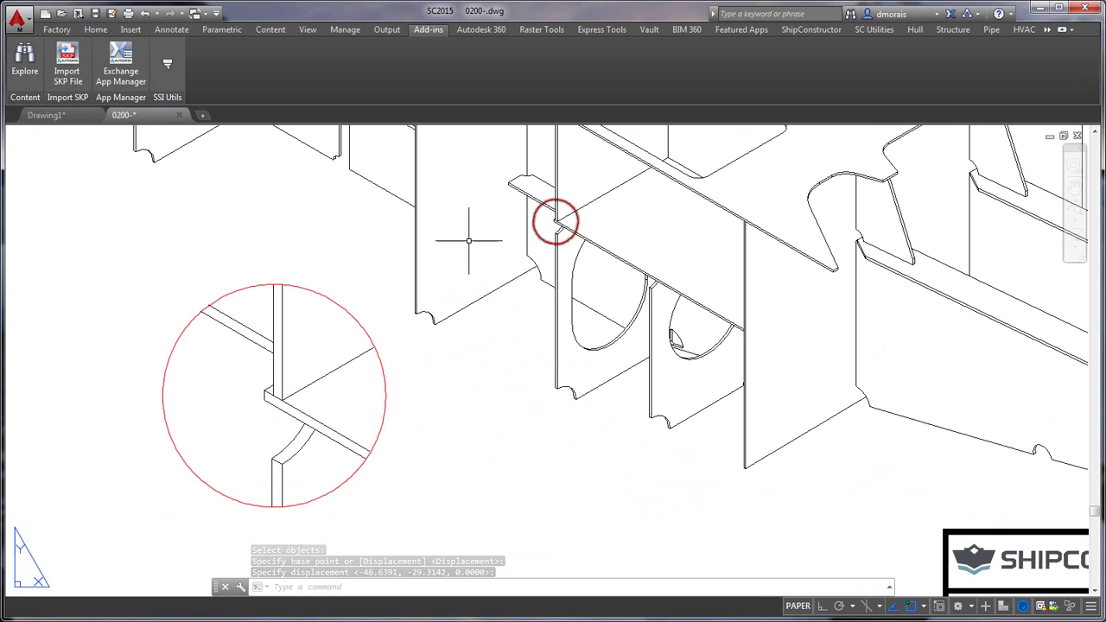